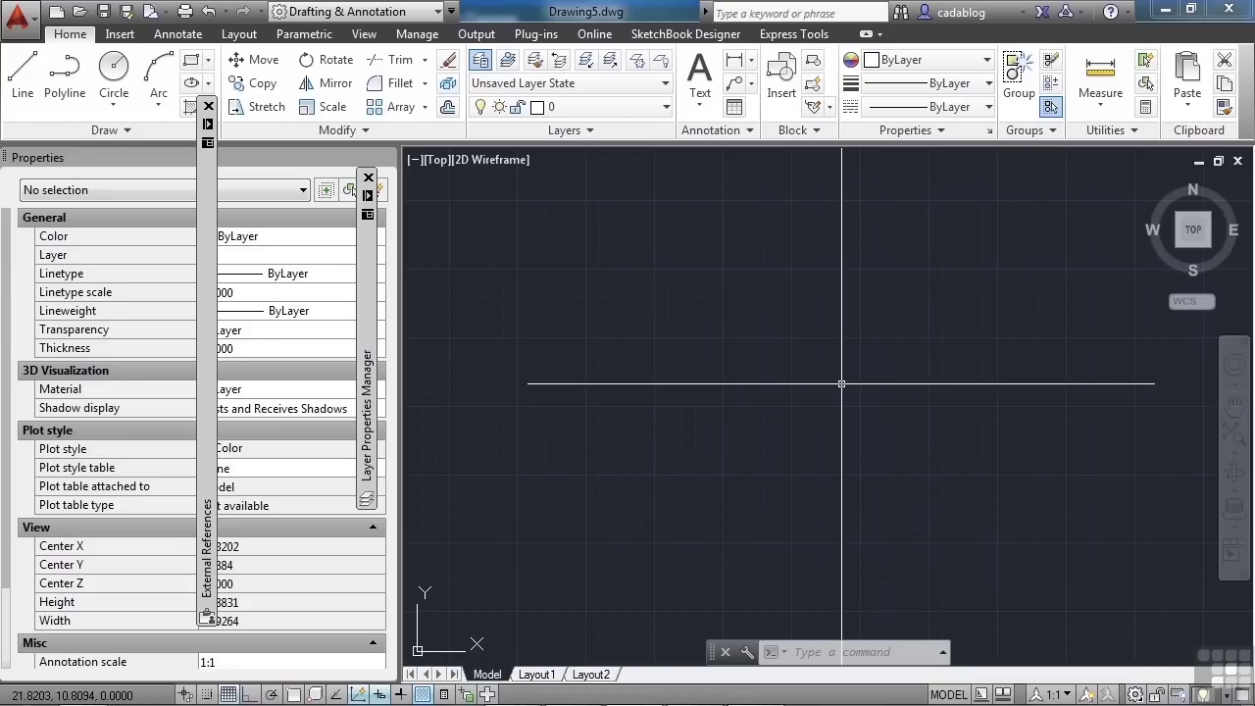
- Launch Reference Manager from Start > All Programs > Autodesk > AutoCAD 2014 - English and move its window up
left_click(27, 688)
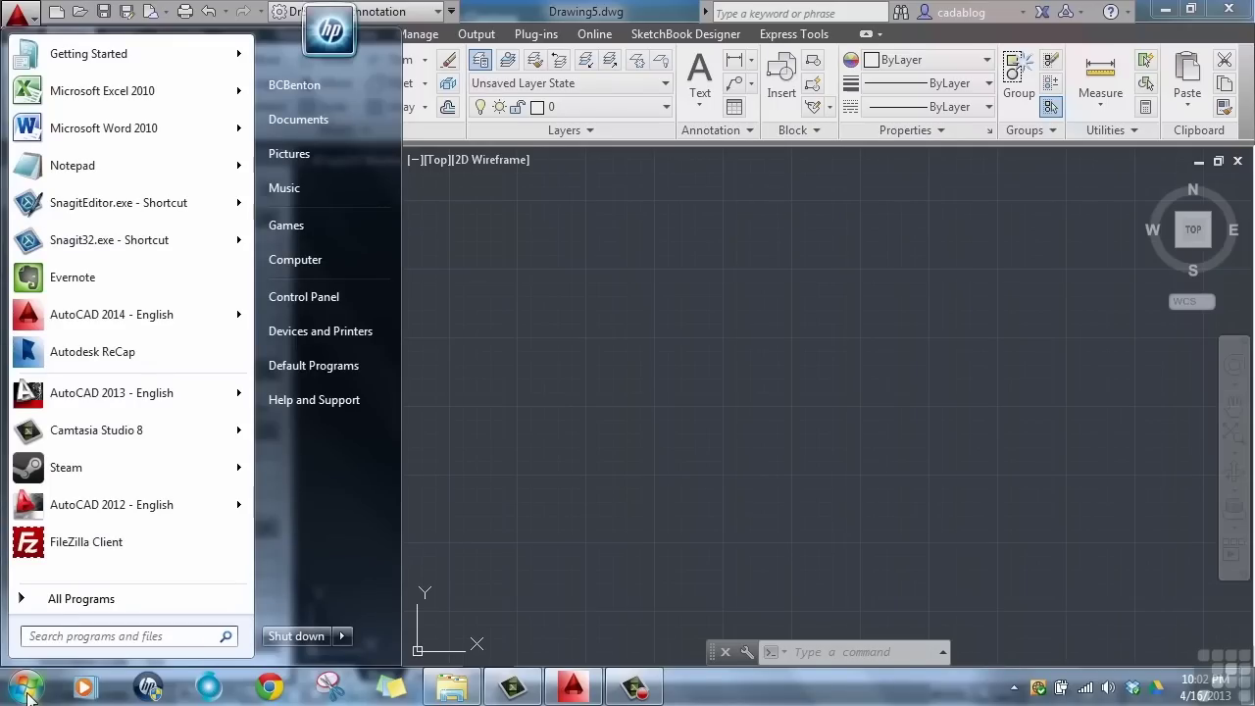
left_click(65, 600)
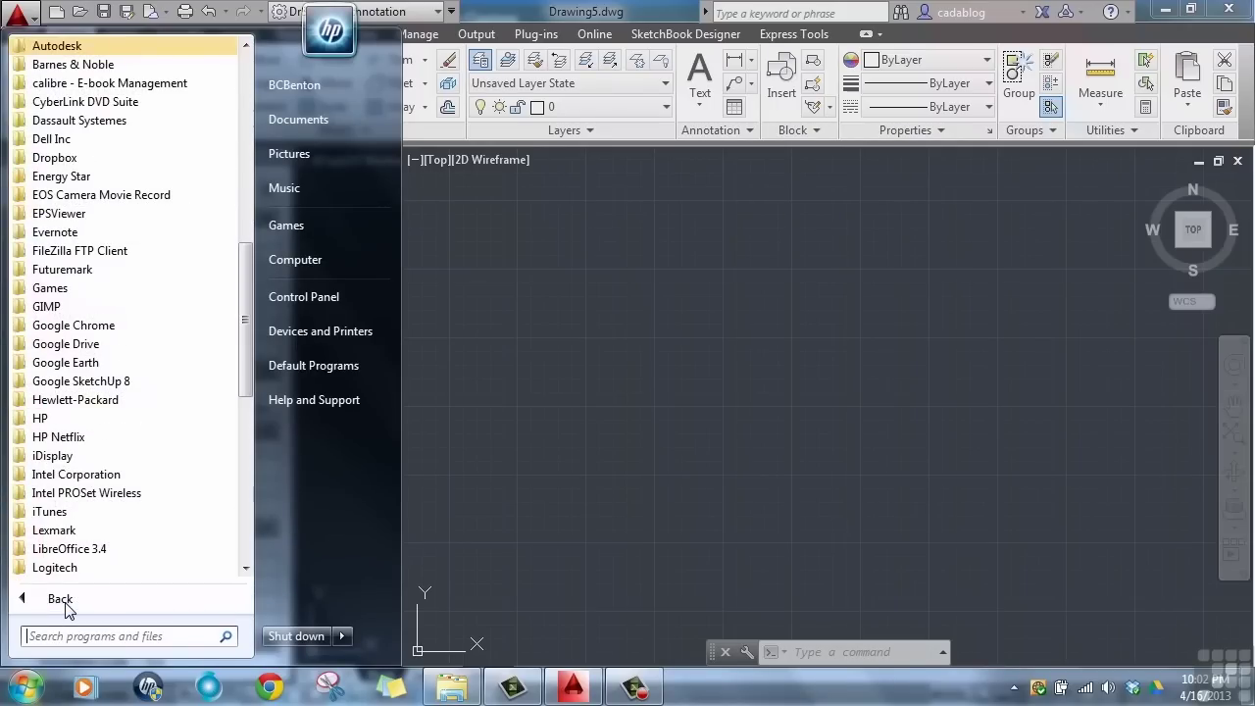
scroll(98, 137, "up", 4)
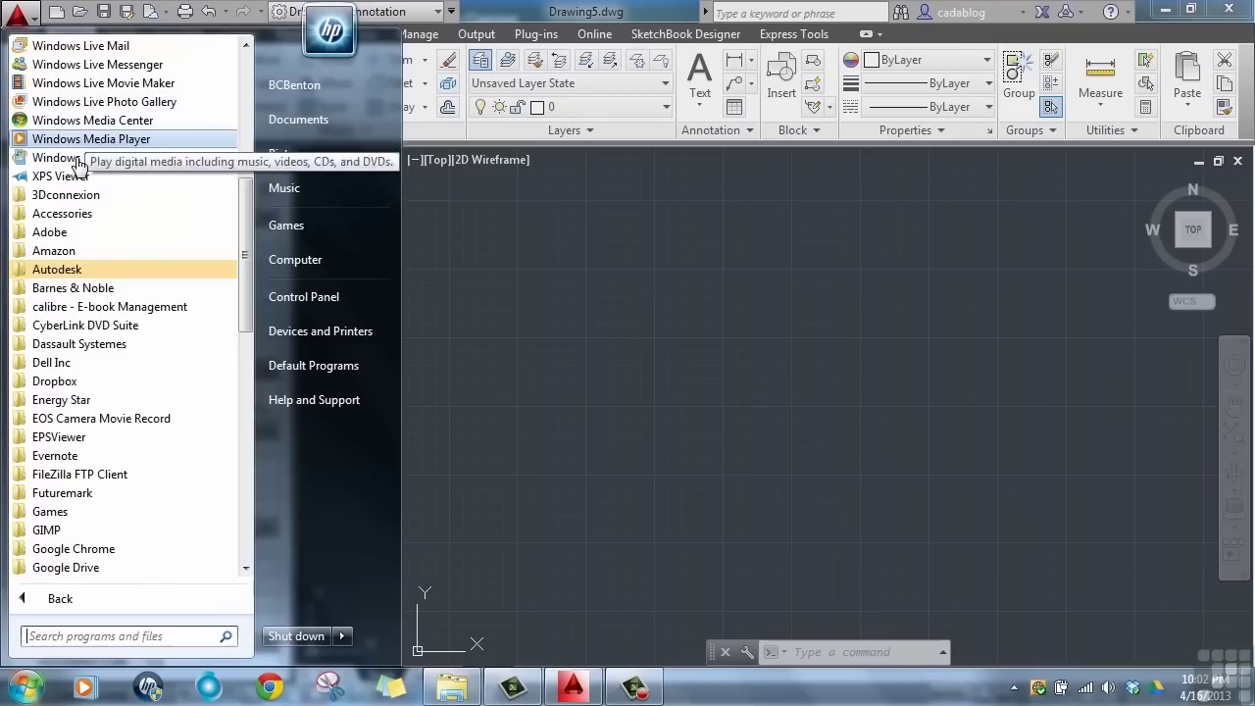
left_click(76, 273)
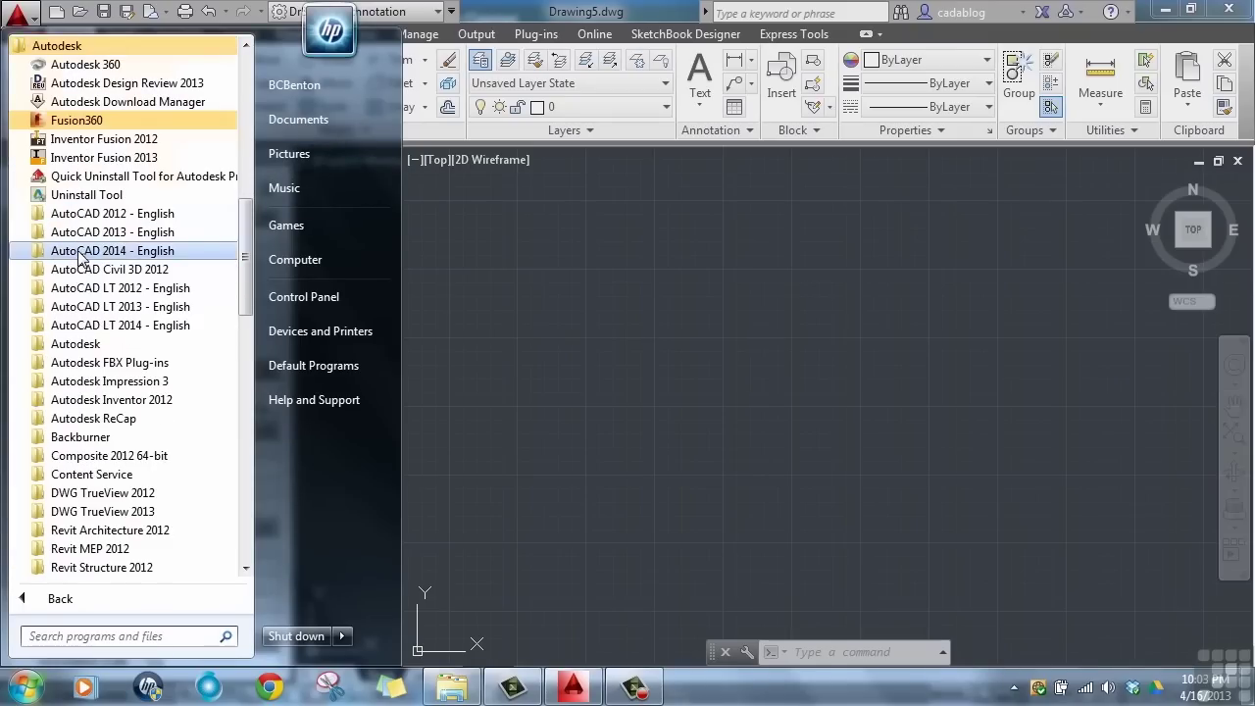
left_click(82, 253)
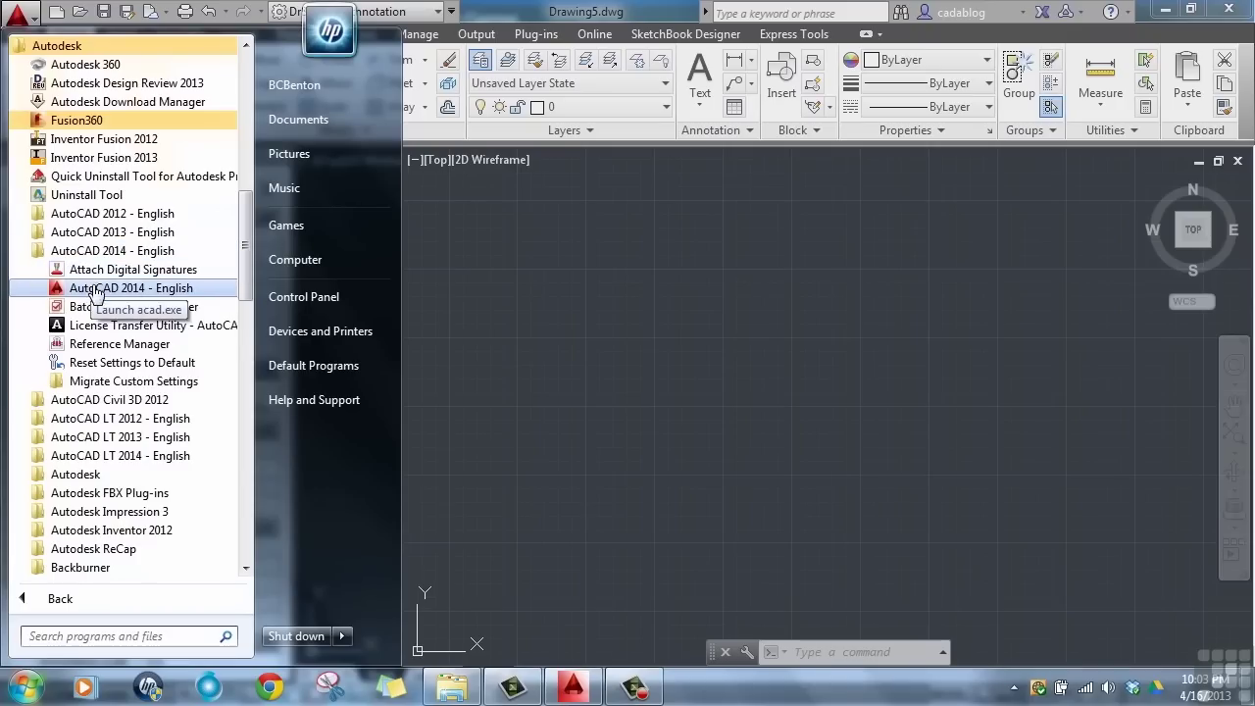
left_click(93, 345)
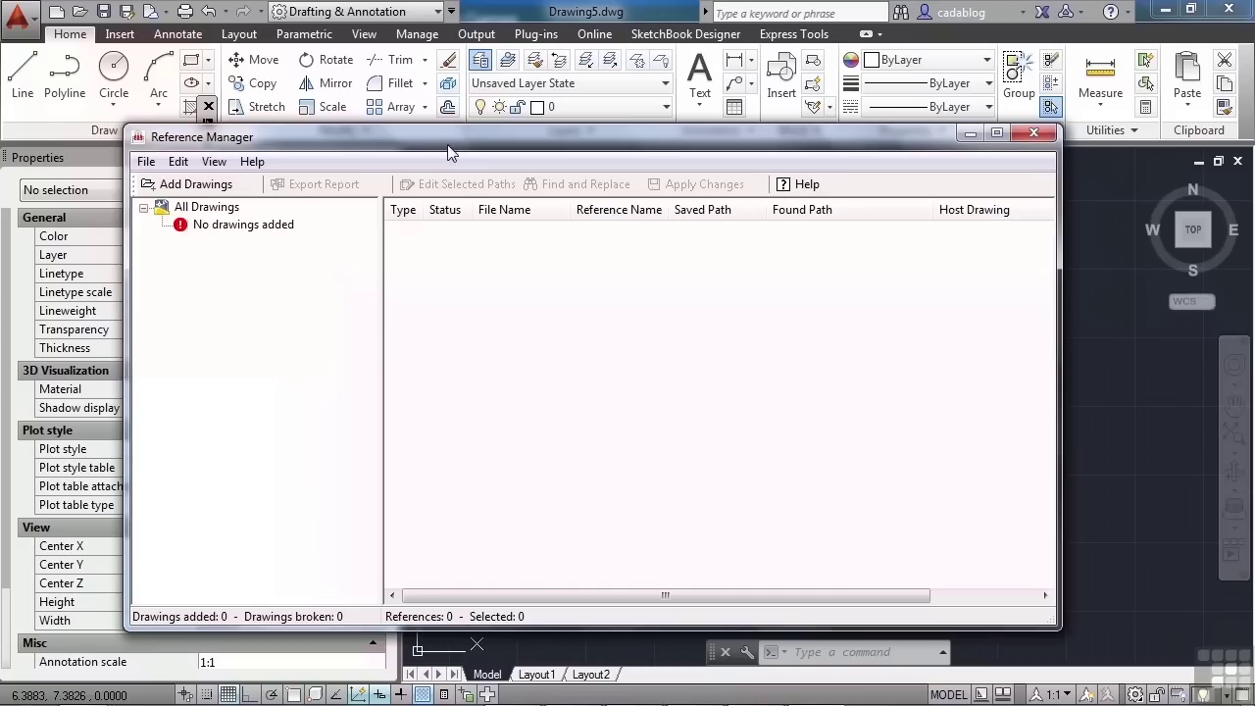
left_click_drag(452, 138, 456, 108)
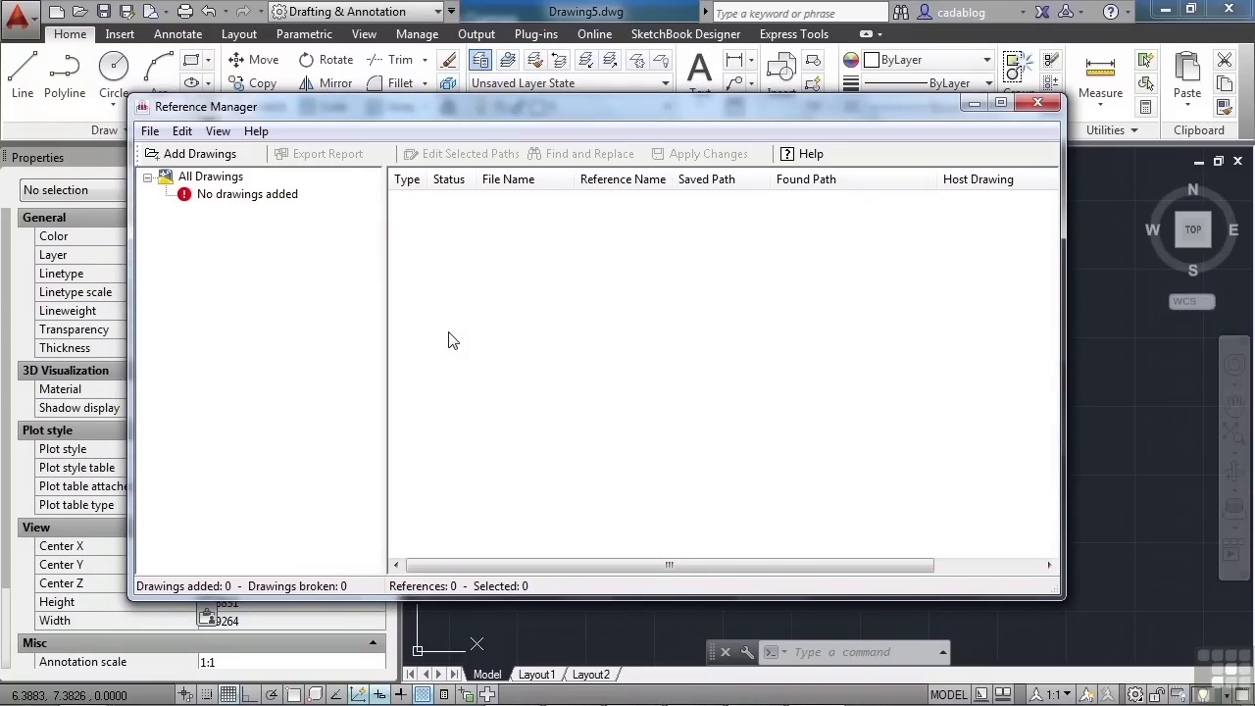
- Add reference.dwg and ice-reference.dwg from folder 09 to Reference Manager
left_click(217, 157)
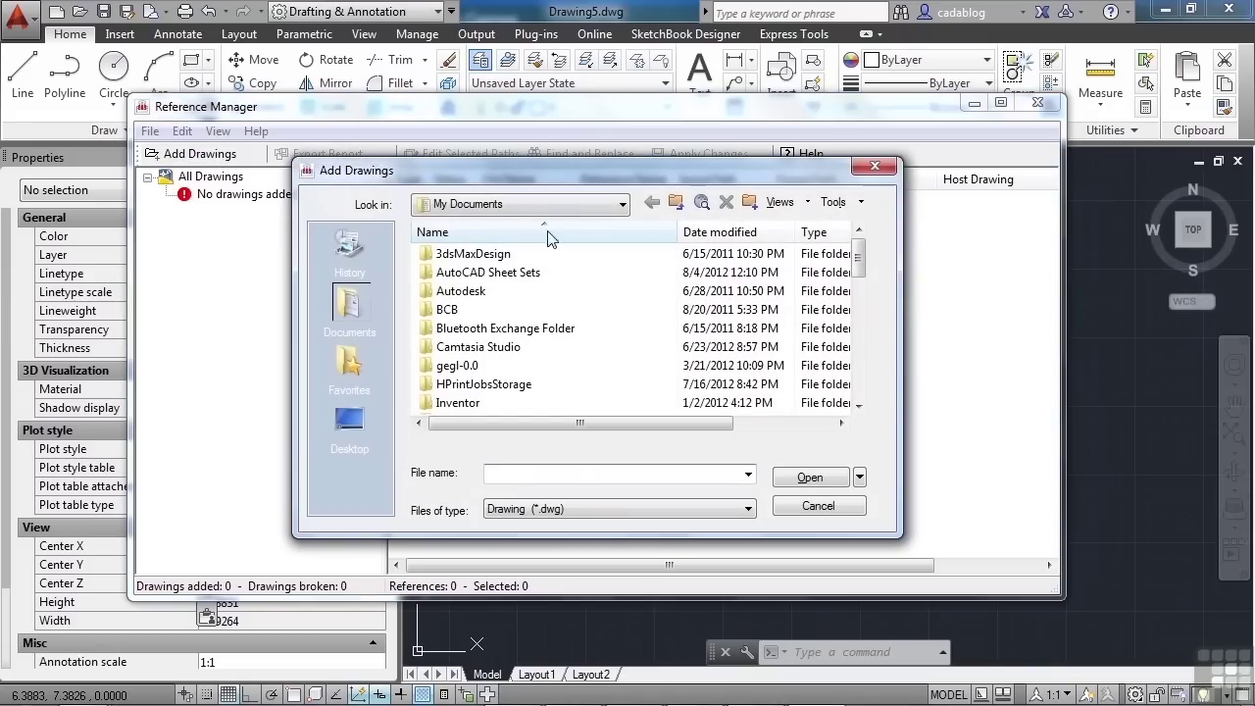
left_click(610, 204)
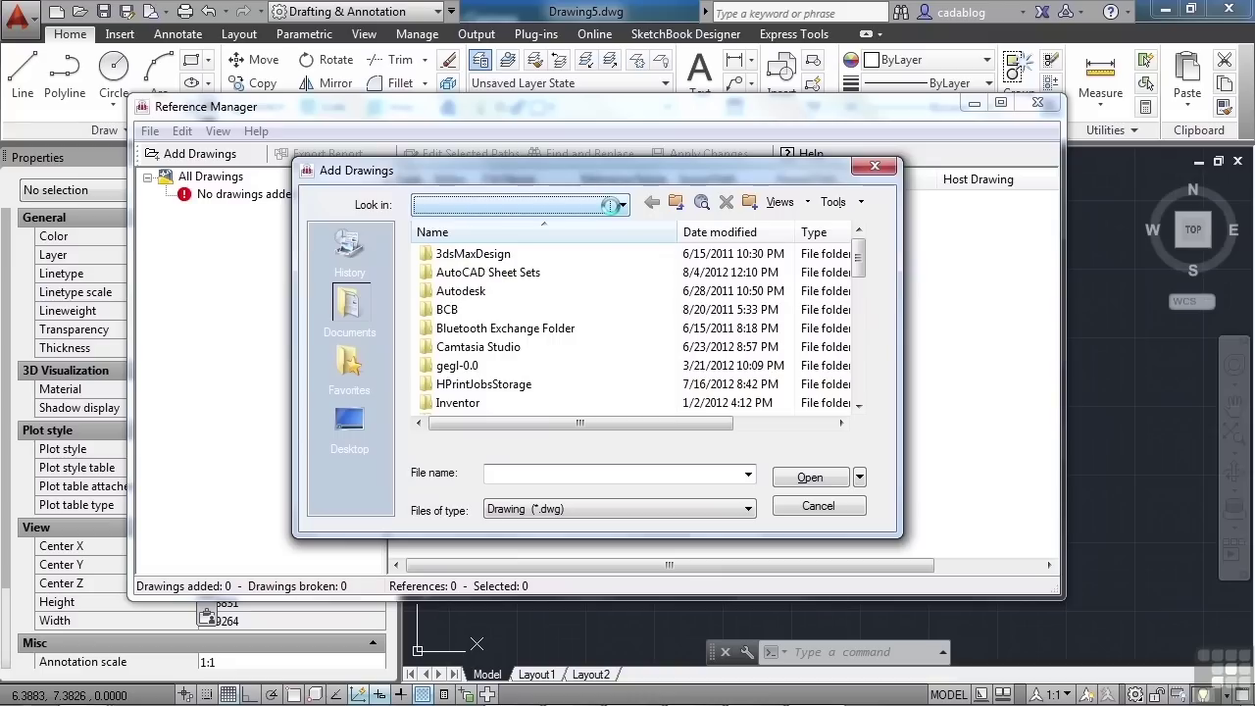
double_click(468, 385)
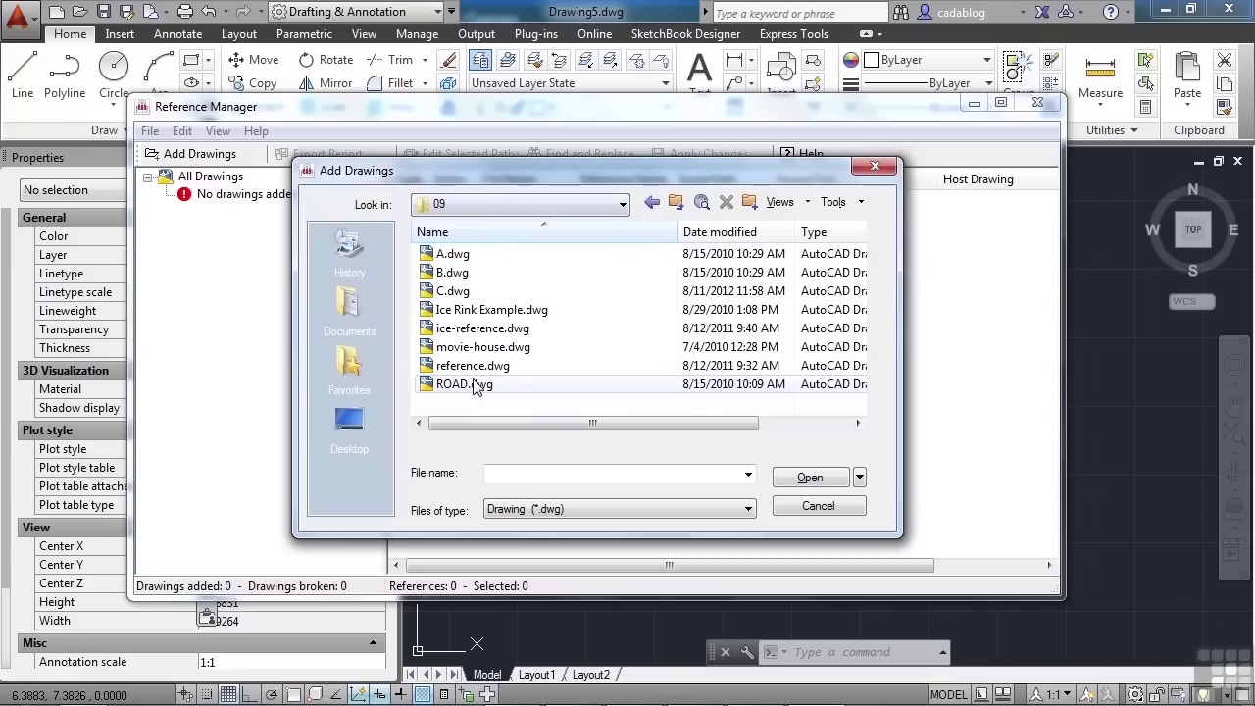
left_click(471, 367)
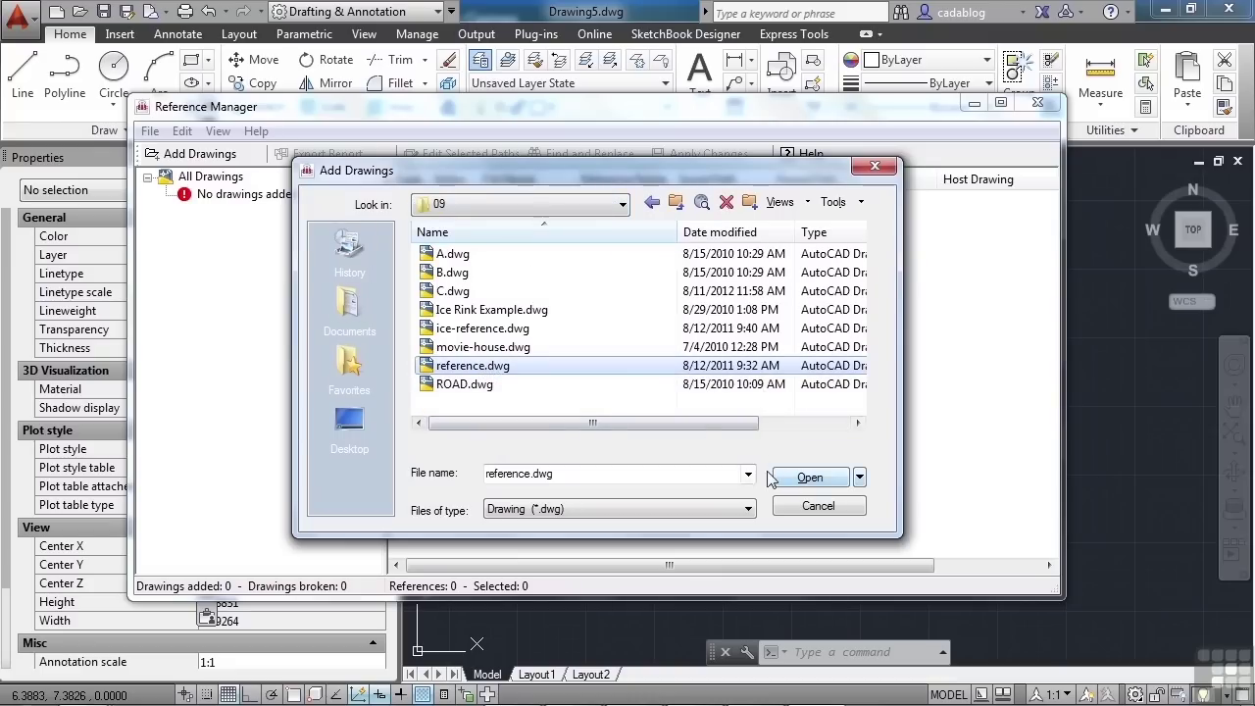
left_click(478, 331, "ctrl")
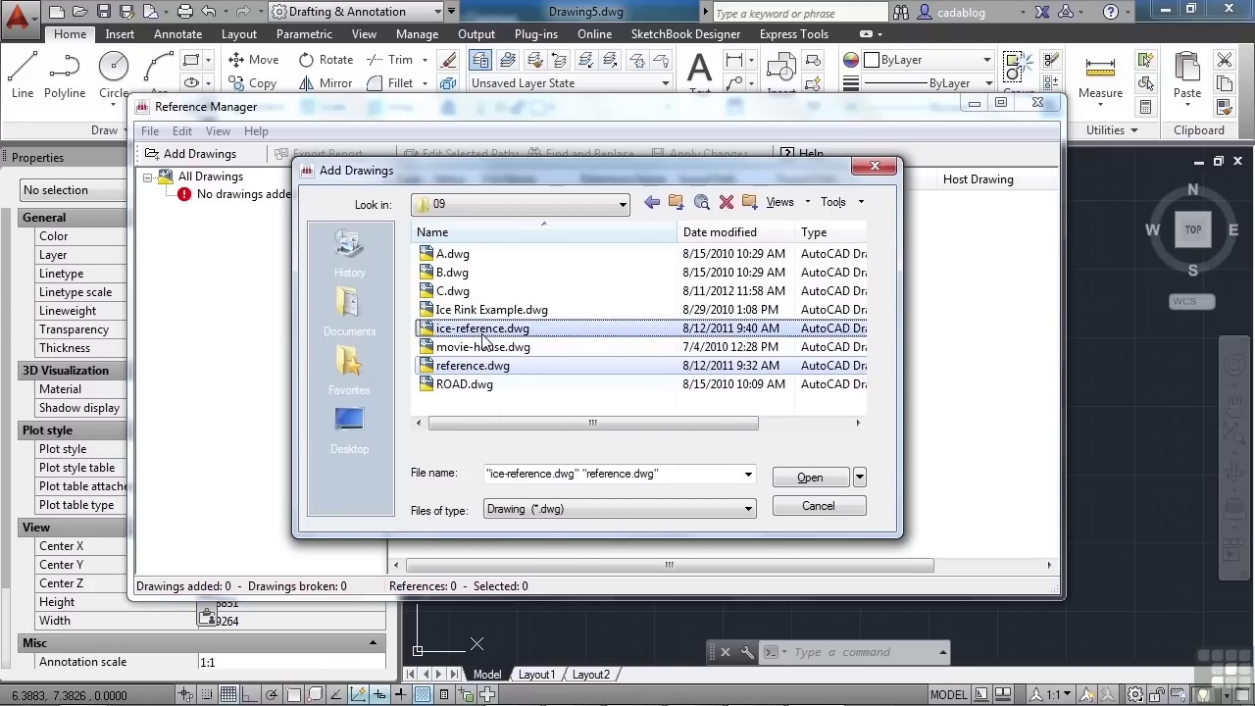
left_click(812, 478)
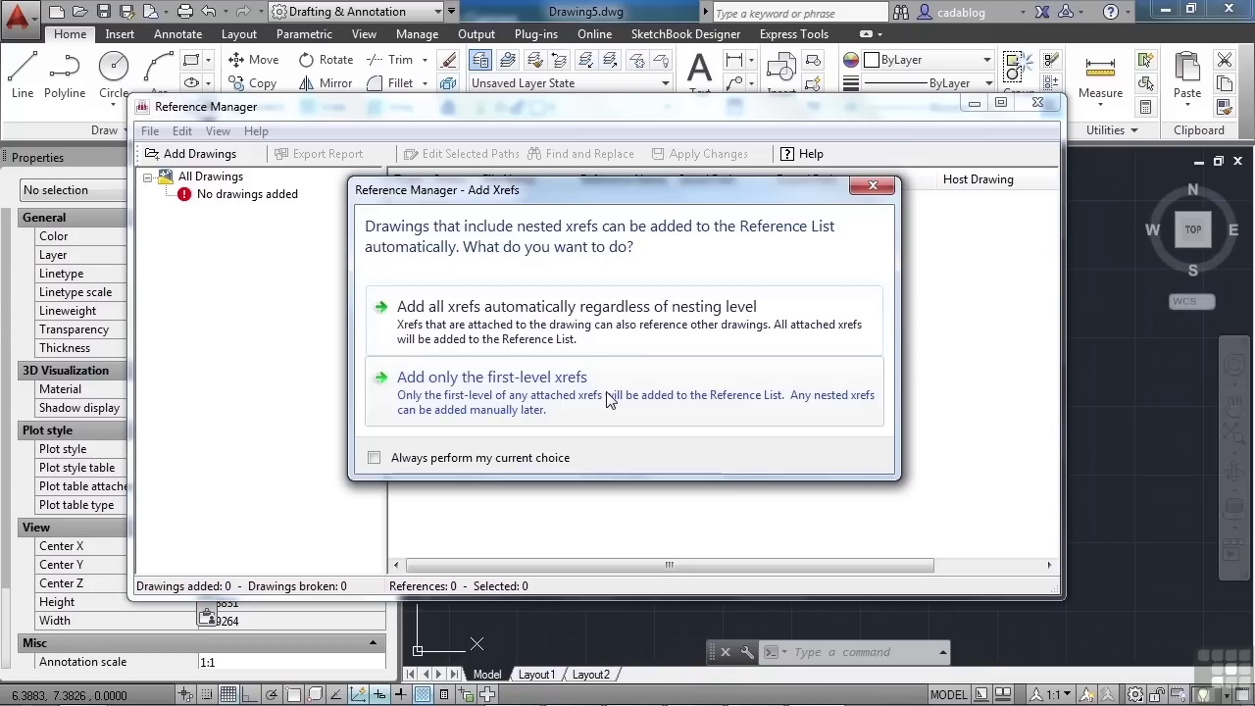
- Add only first-level xrefs, widen the Type and Status columns and maximize the window
left_click(507, 394)
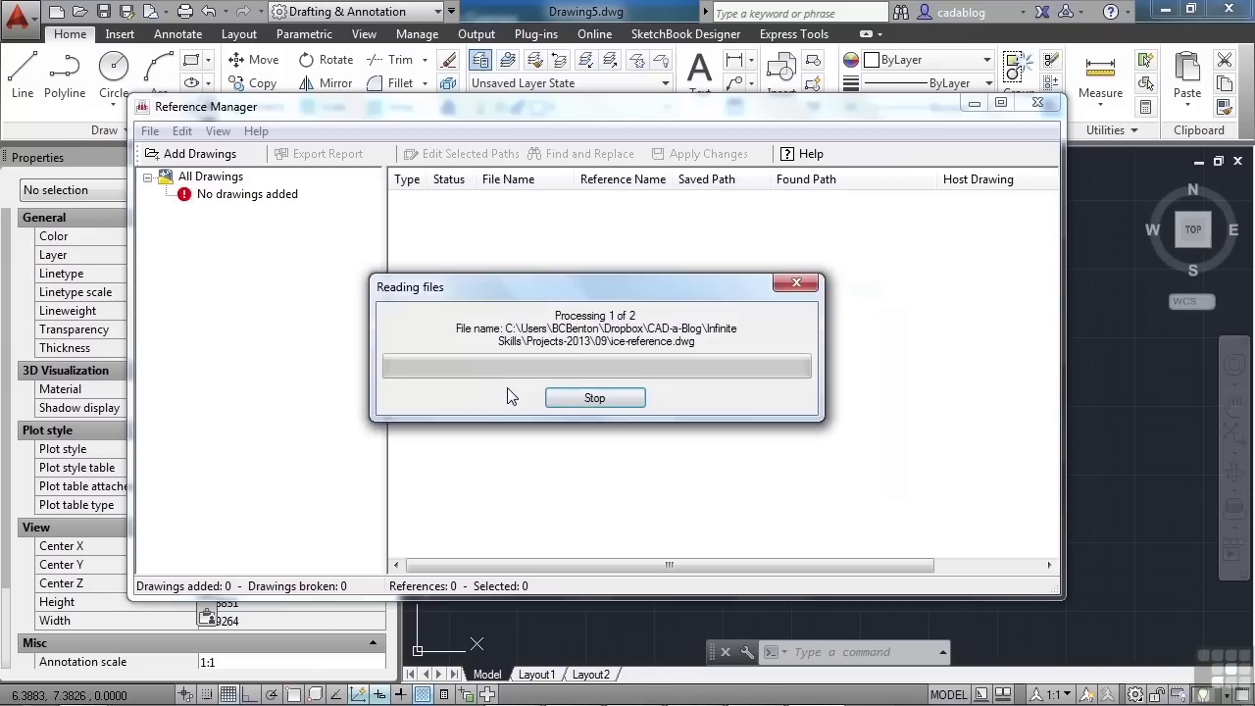
double_click(478, 180)
left_click_drag(1062, 100, 1215, 100)
left_click(1152, 104)
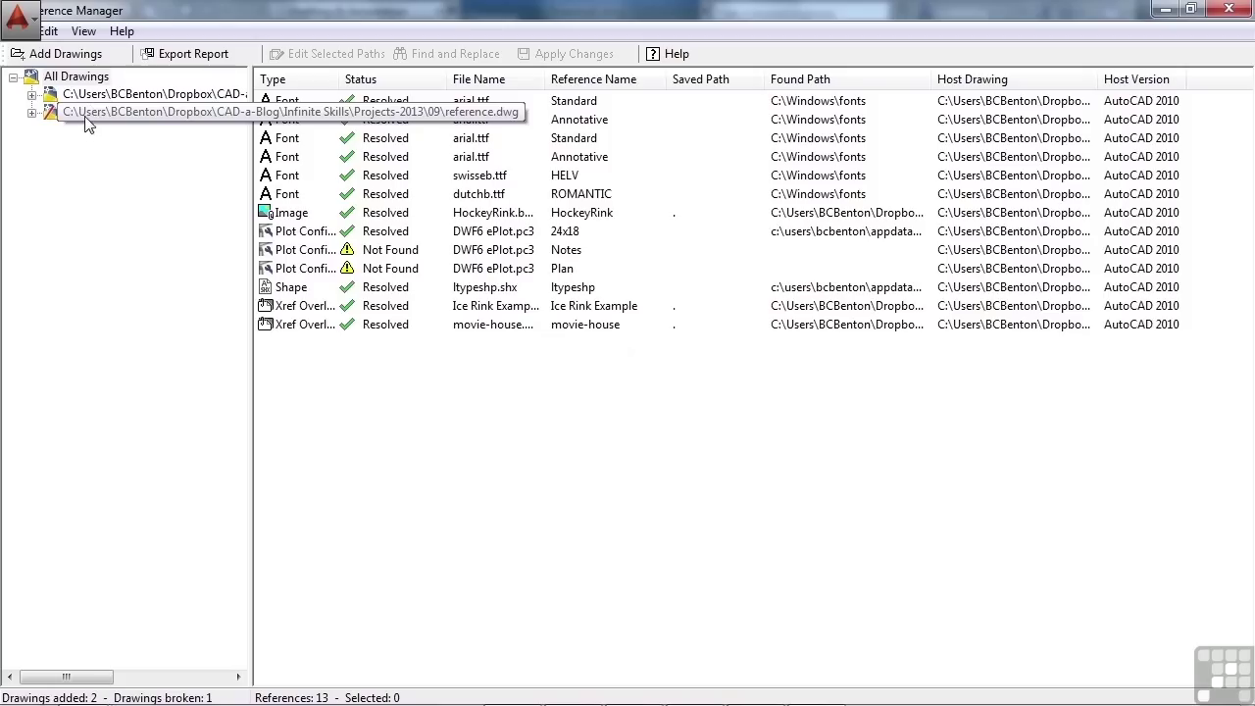
- Expand the first drawing and view its font references, then its HockeyRink image
left_click(31, 95)
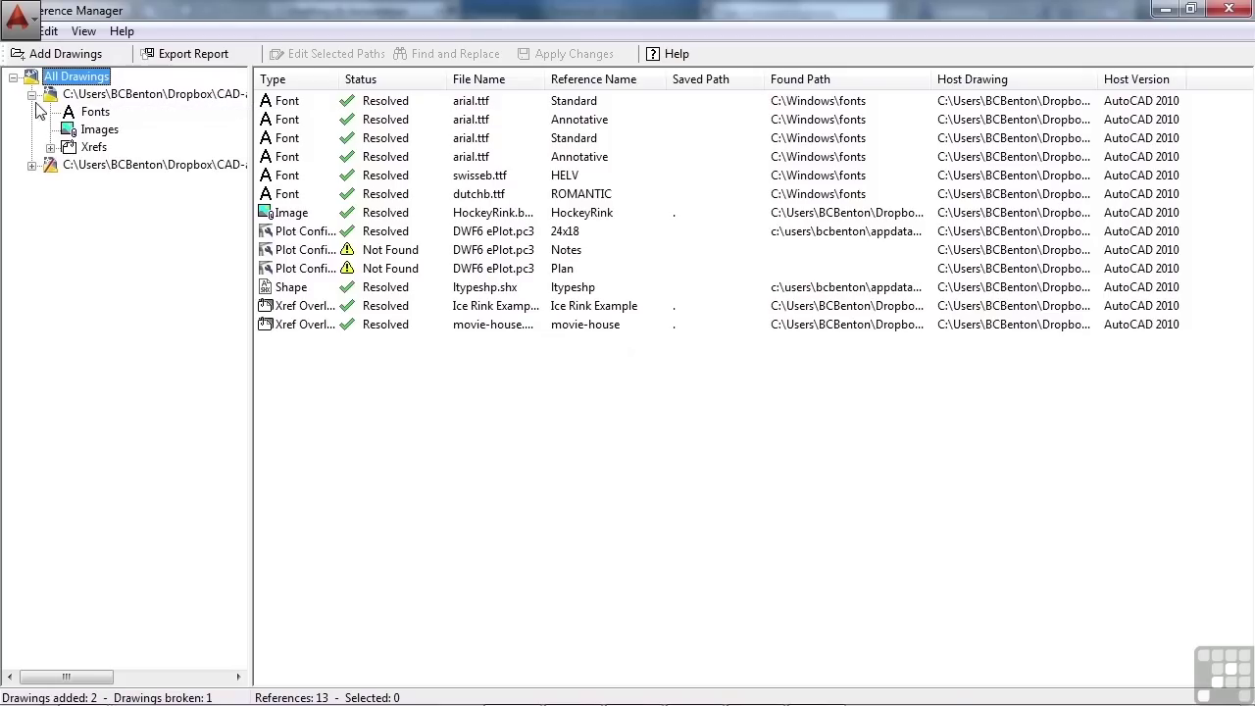
left_click(50, 147)
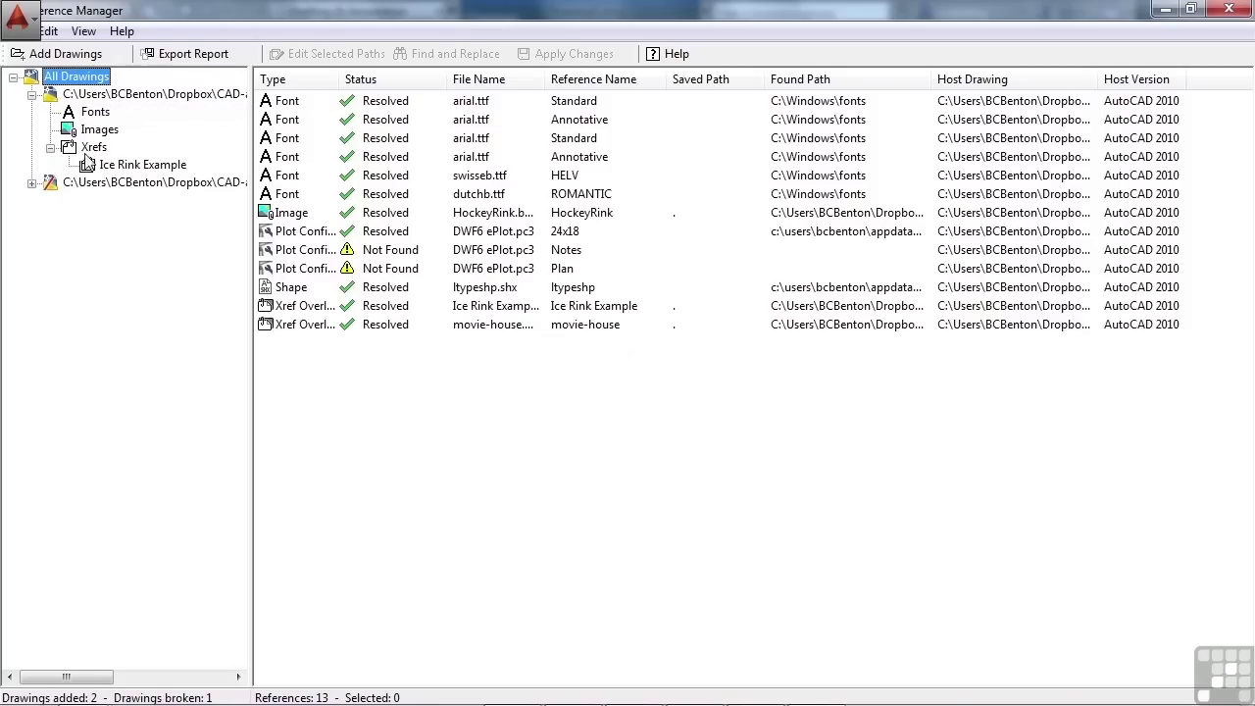
left_click(104, 114)
left_click(103, 134)
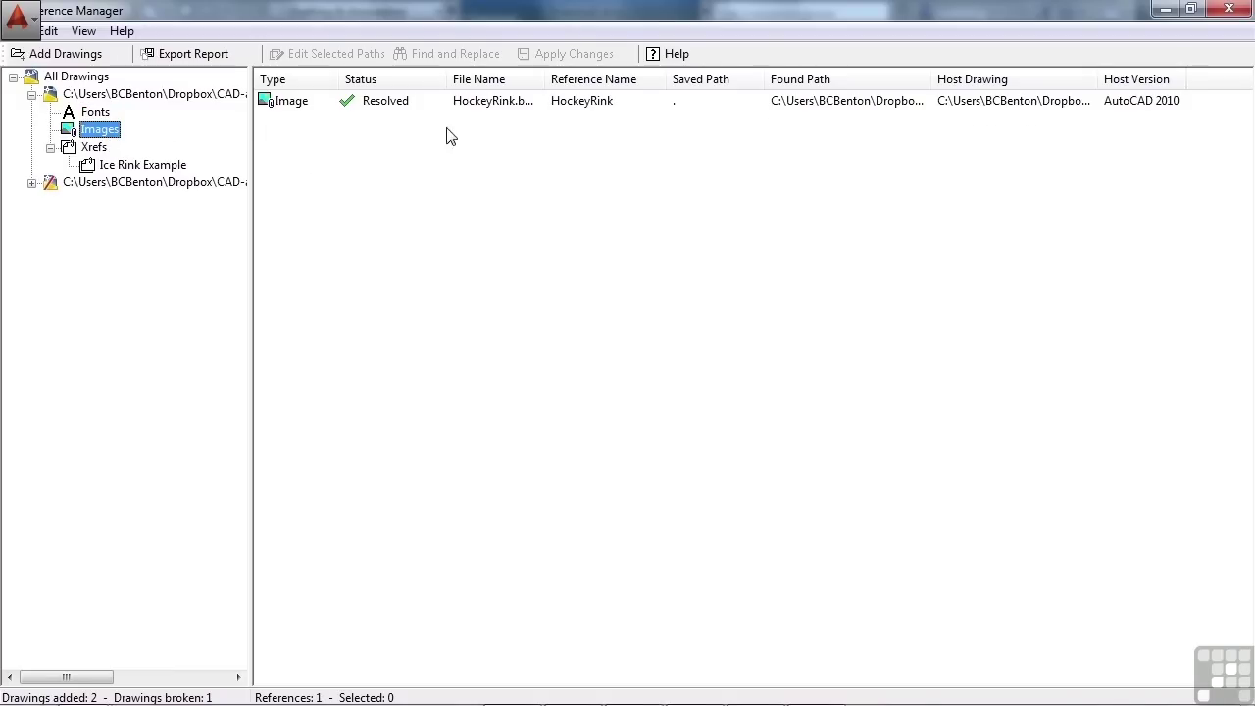
- Show the first drawing's Ice Rink Example xref, declining to add it
left_click(92, 150)
left_click(124, 168)
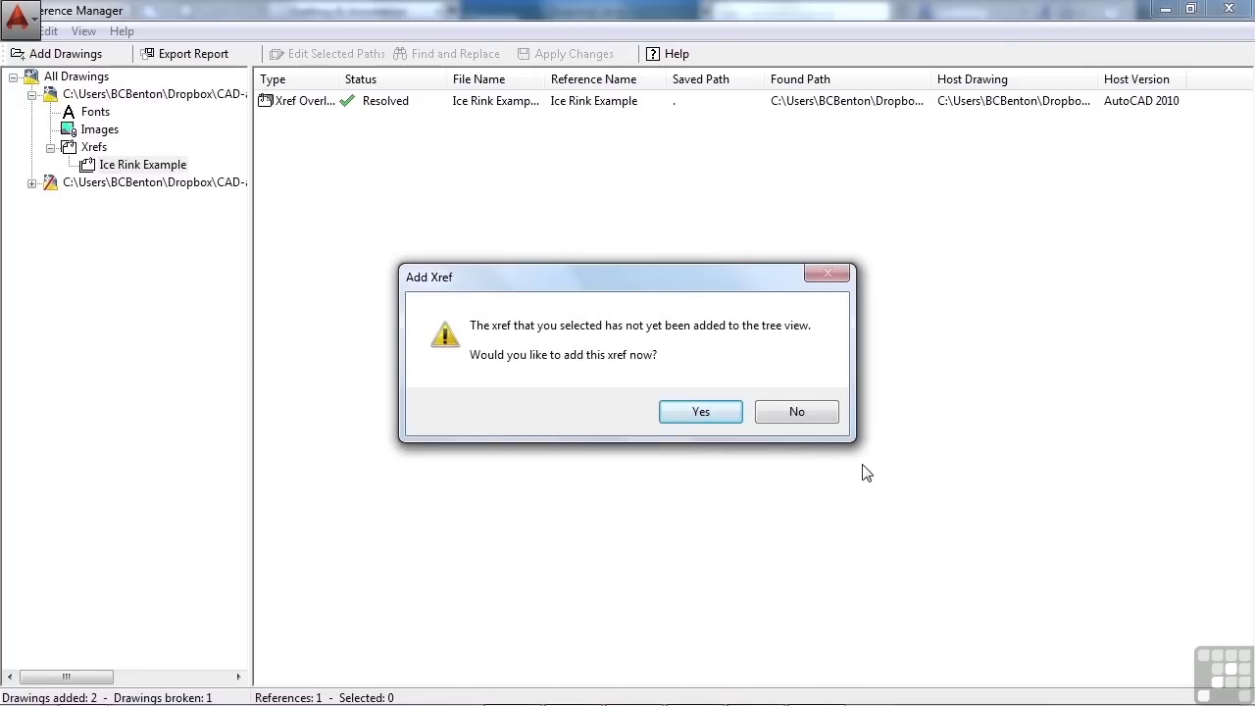
left_click(806, 418)
- Review the second drawing's shape and 9 references, then list the first drawing's 4 references
left_click(33, 183)
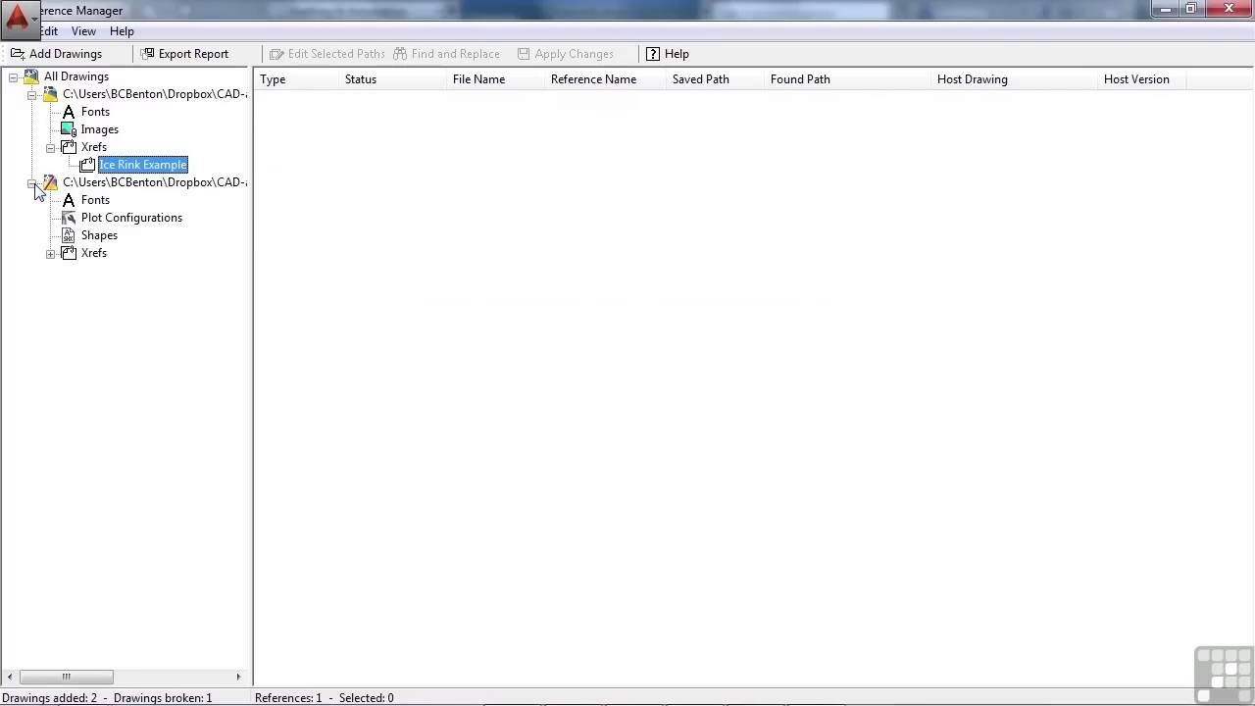
left_click(50, 253)
left_click(109, 183)
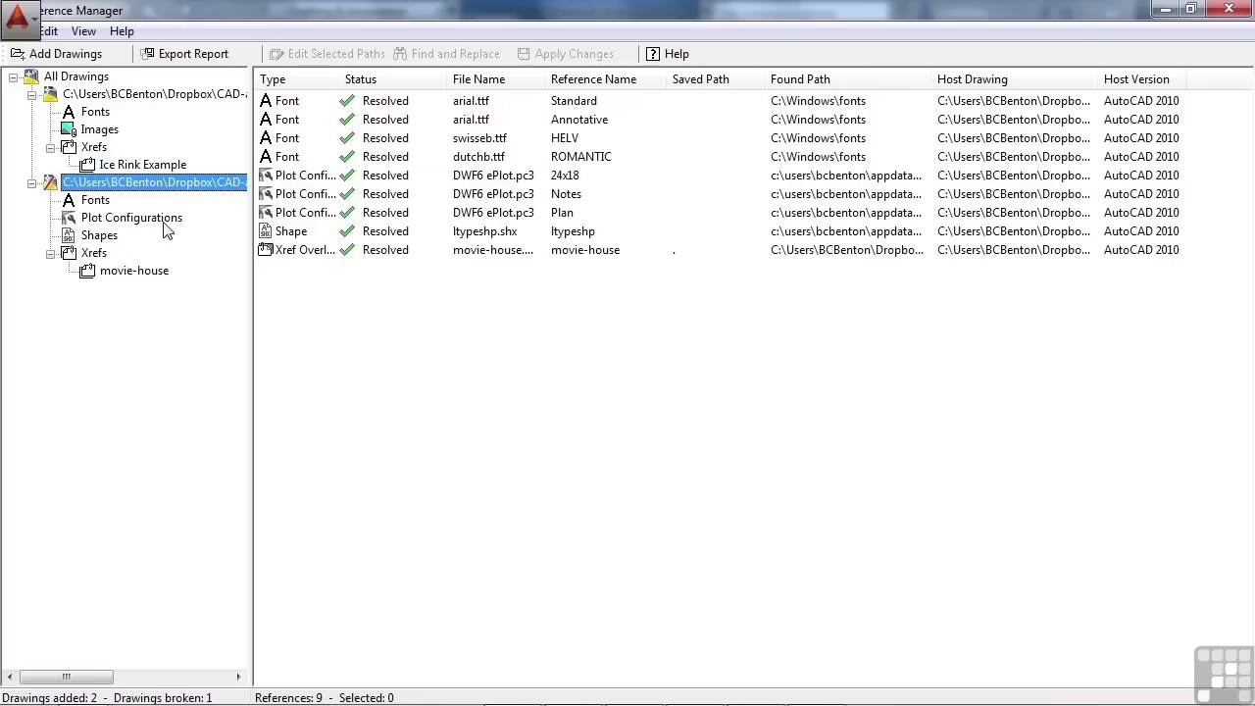
left_click(102, 238)
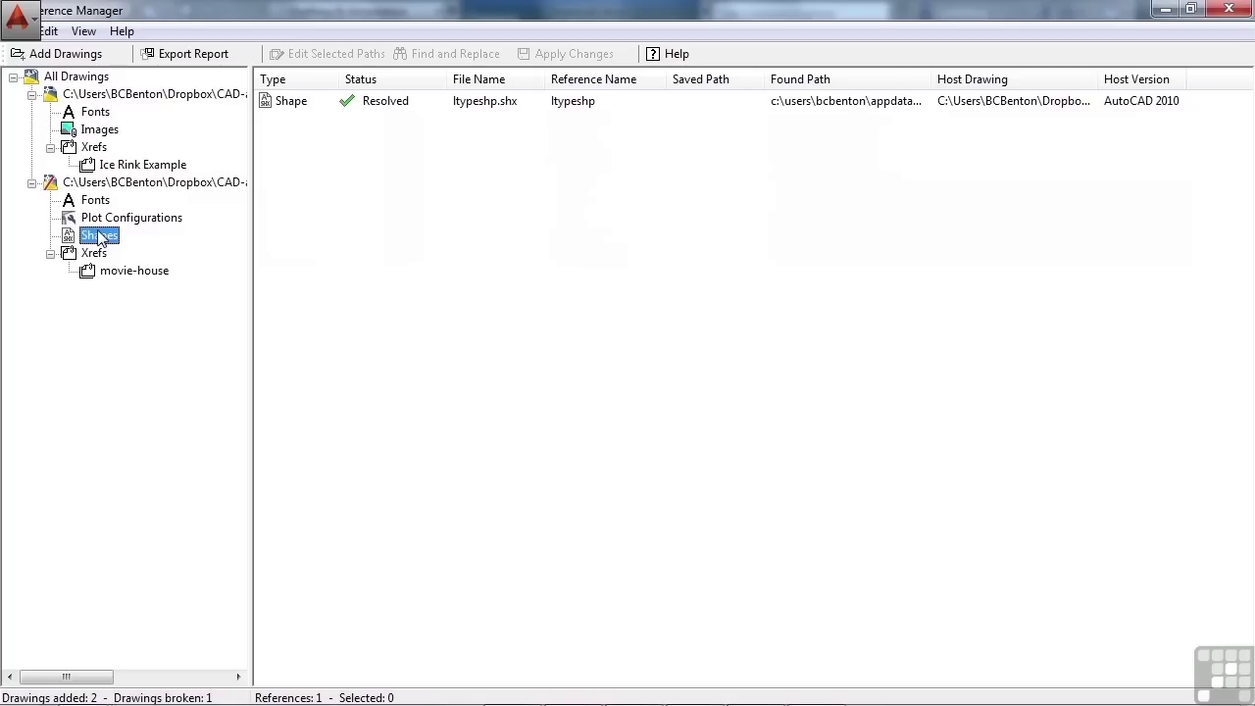
left_click(32, 183)
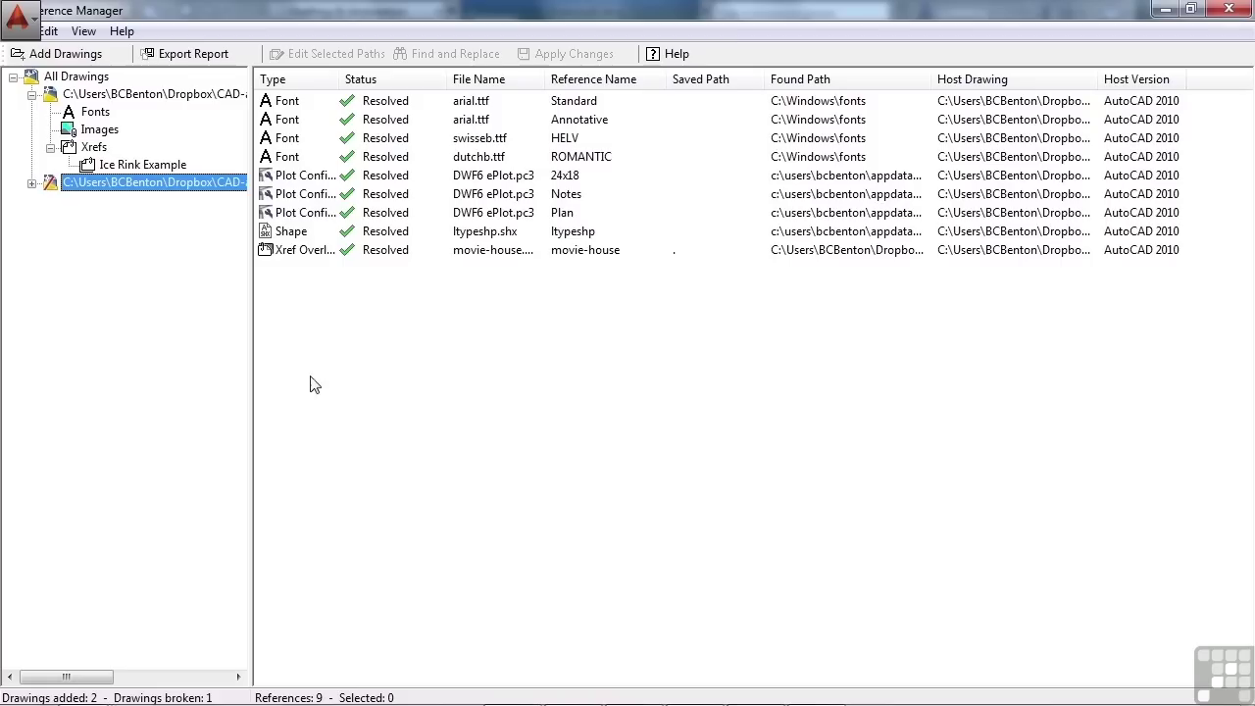
left_click(96, 94)
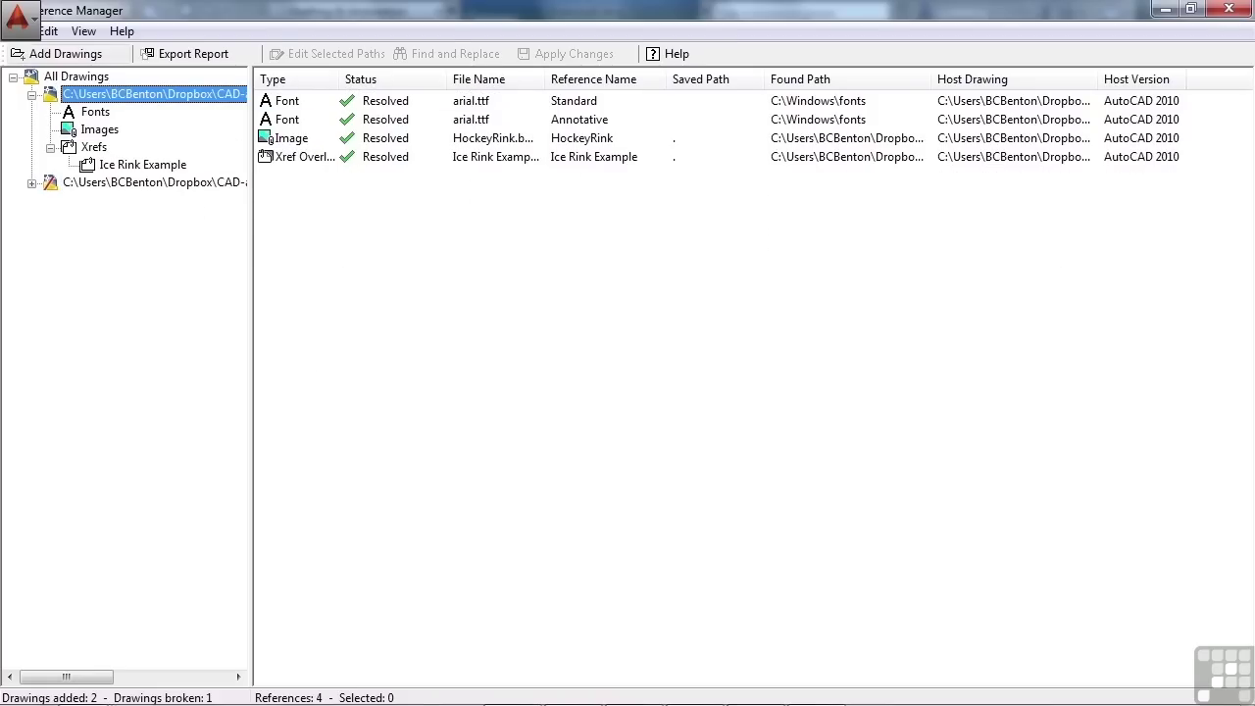
left_click(17, 36)
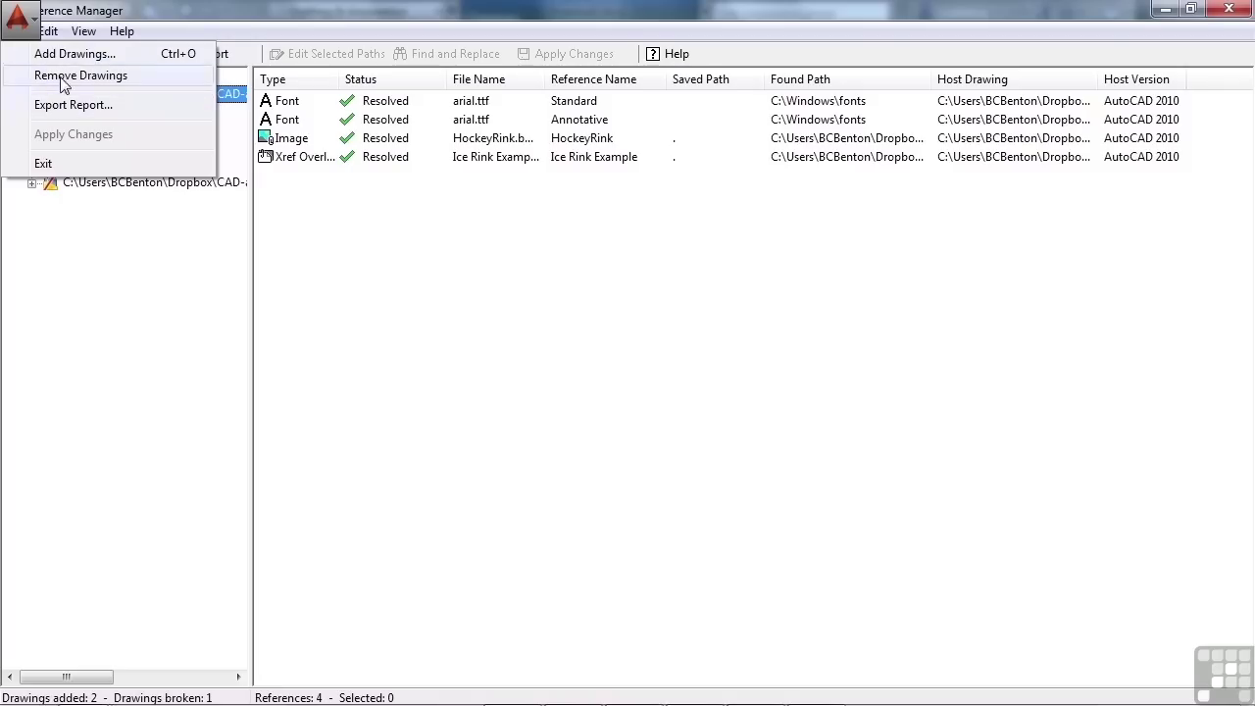
mouse_move(48, 32)
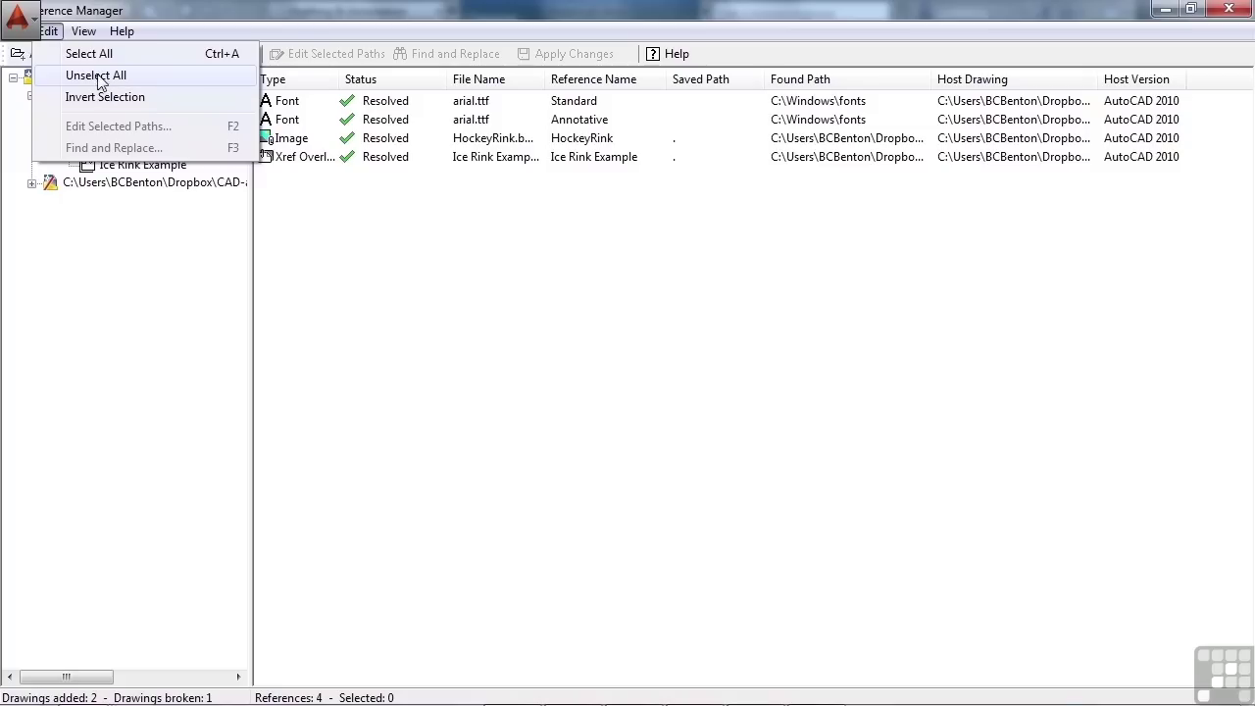
mouse_move(91, 34)
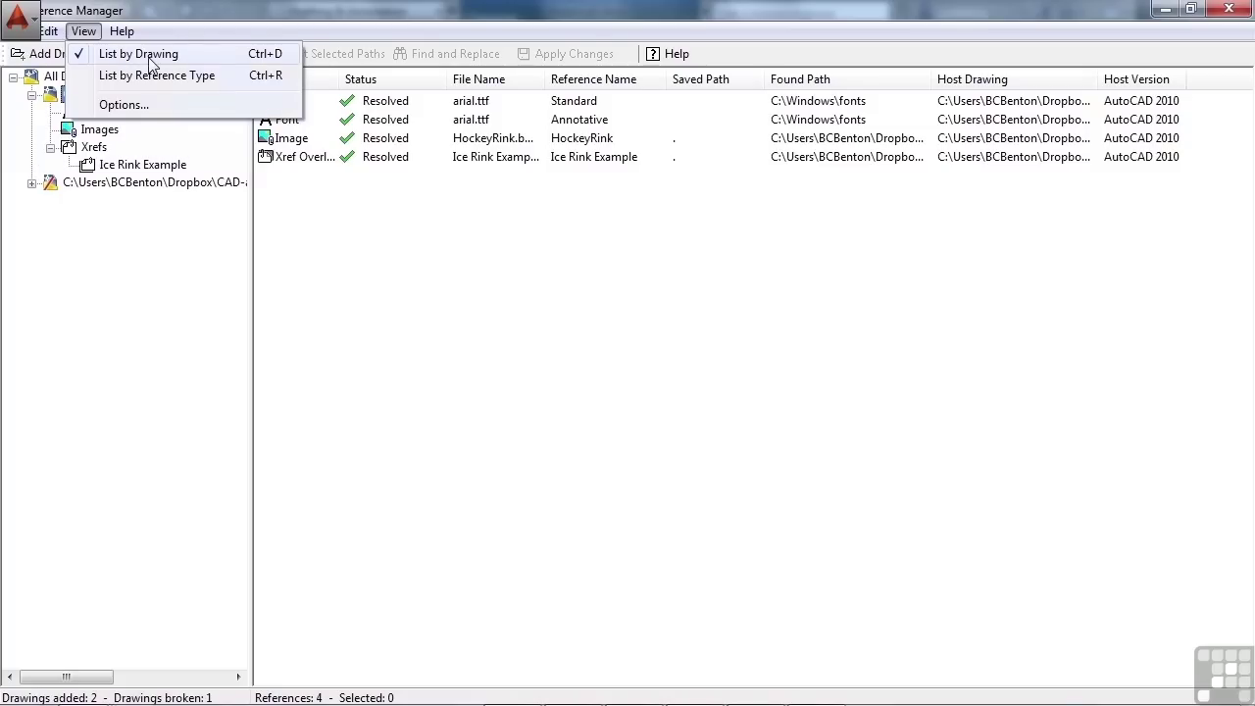
left_click(125, 105)
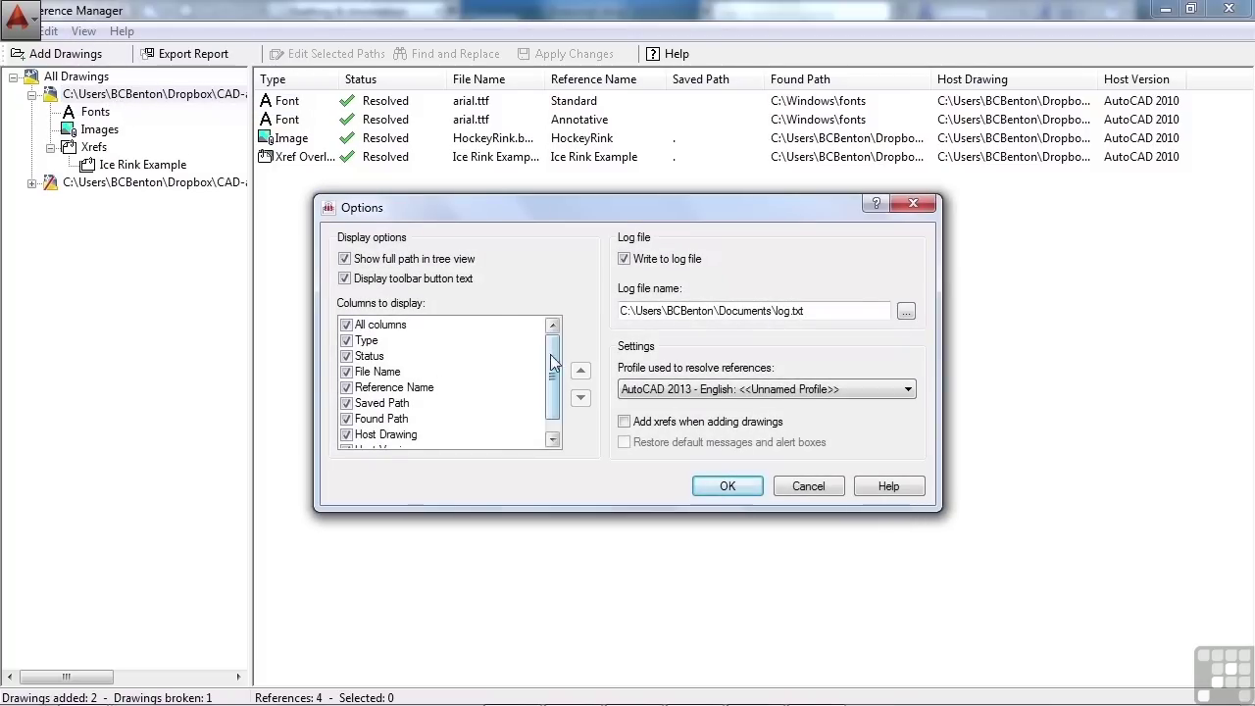
scroll(555, 357, "down", 1)
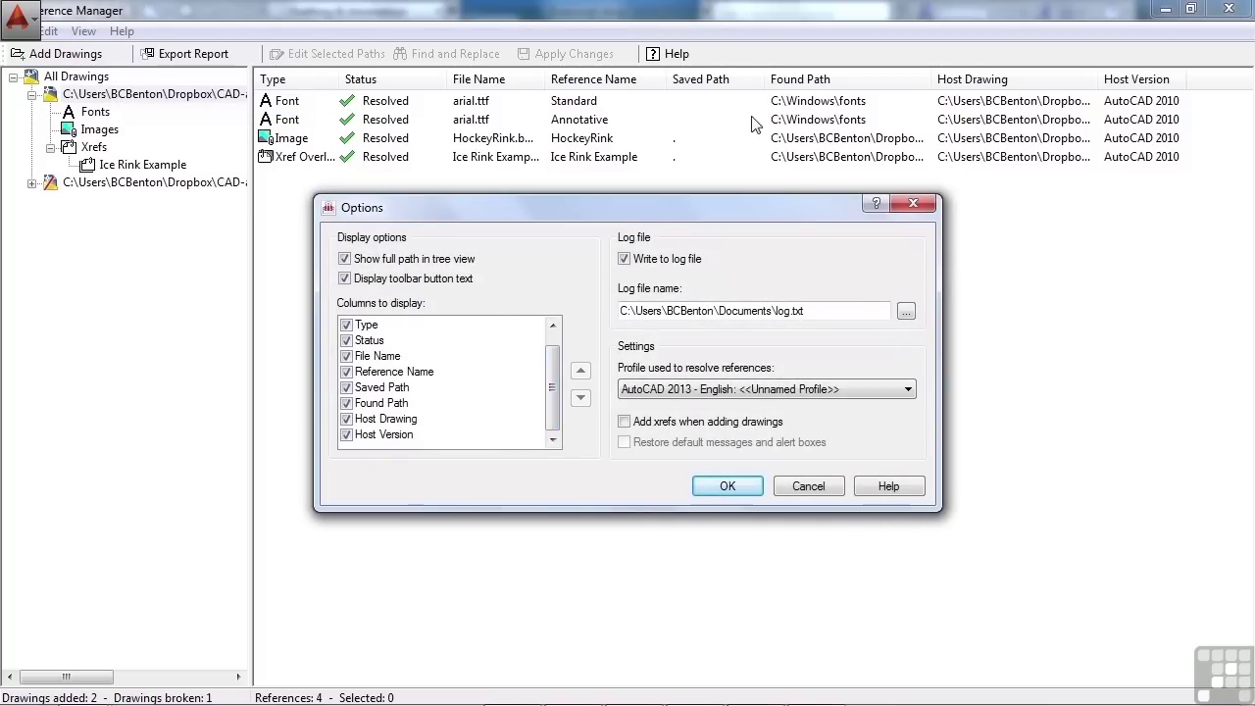
left_click(820, 488)
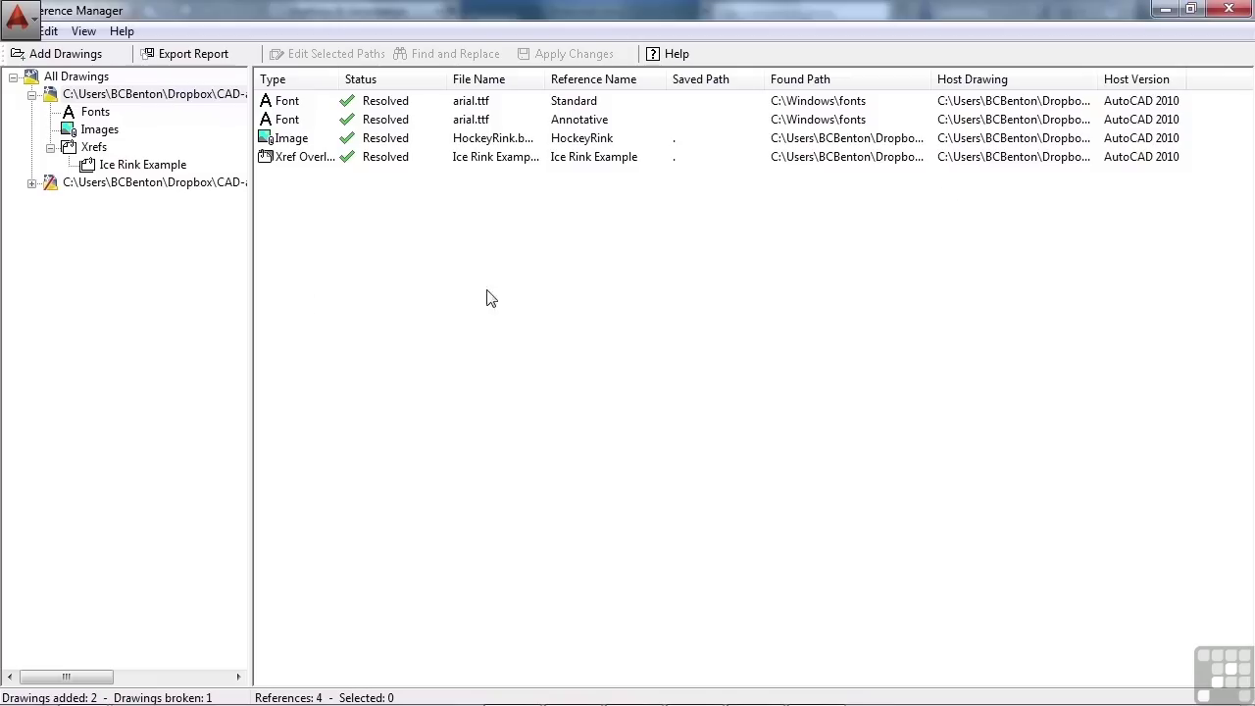
- Collapse the first drawing's branch after reviewing its references, dismissing its context menu
left_click(116, 165)
left_click(137, 95)
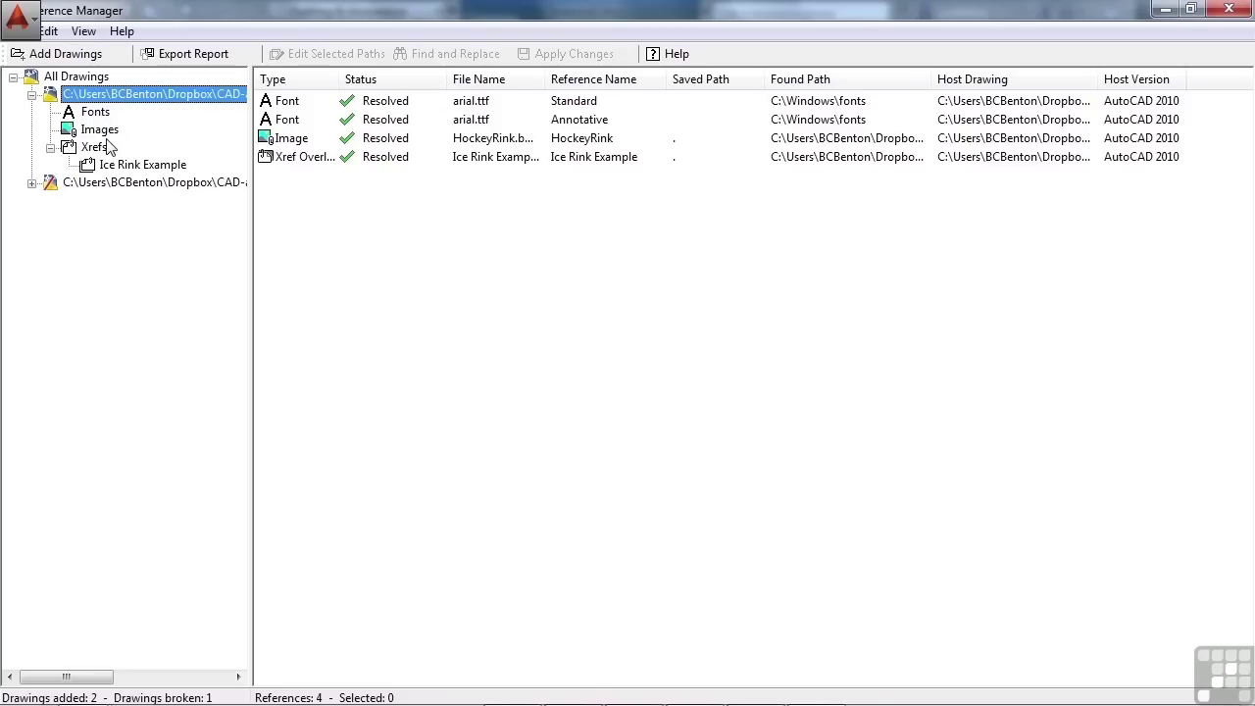
left_click(32, 95)
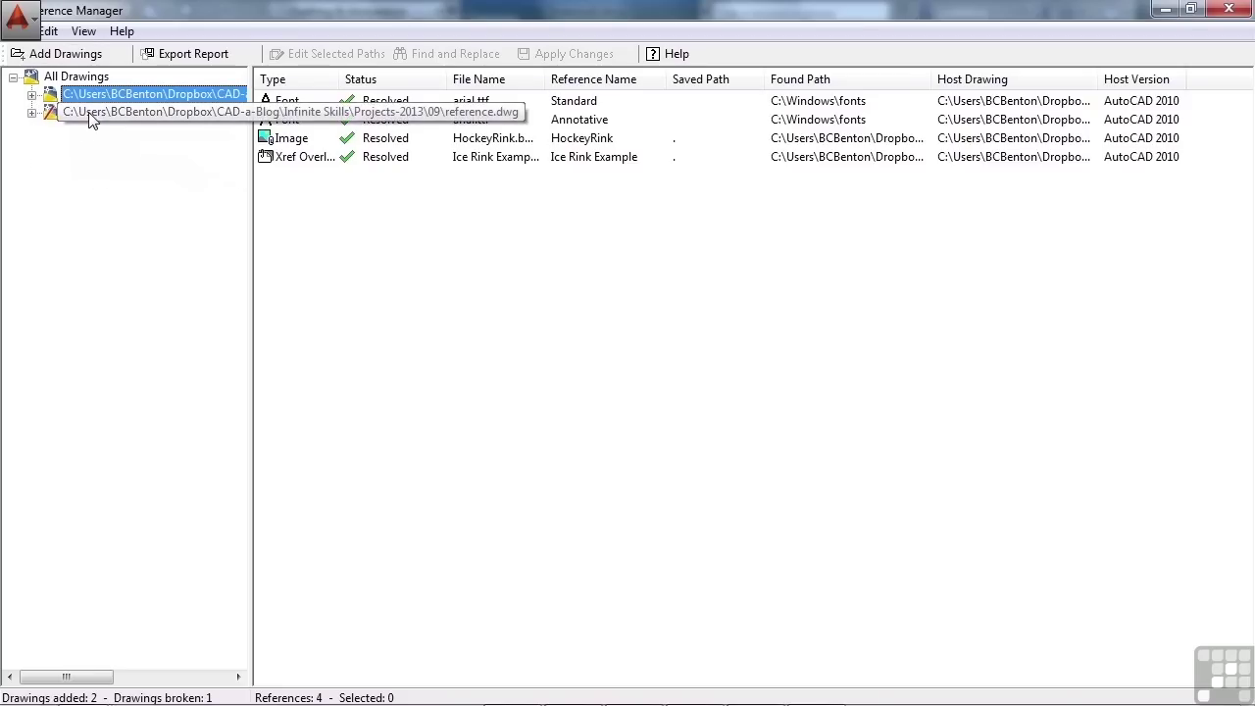
right_click(95, 95)
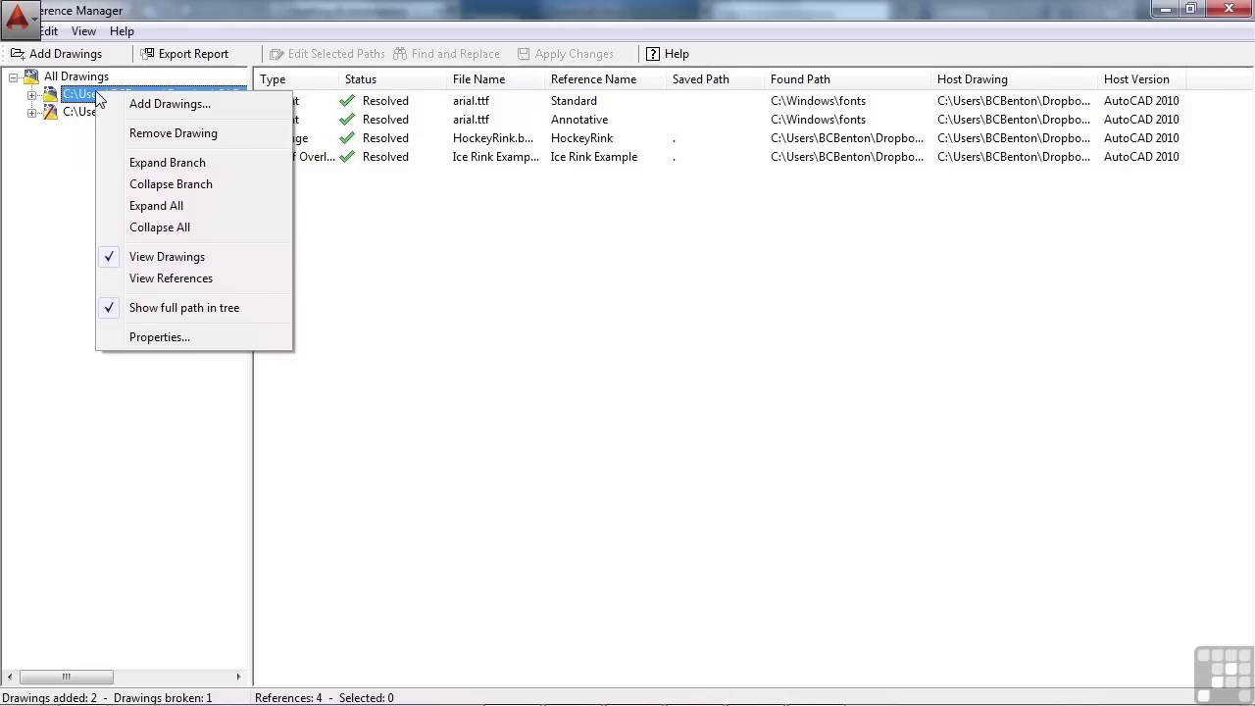
key("Escape")
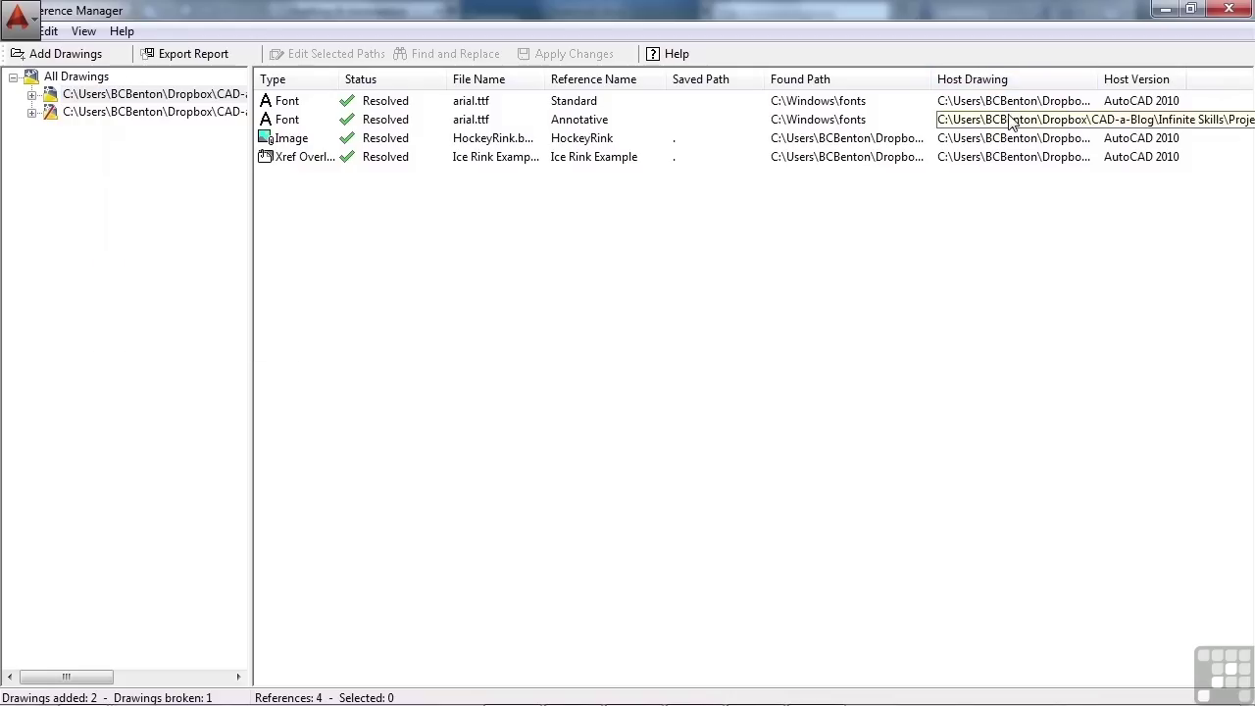
left_click(831, 102)
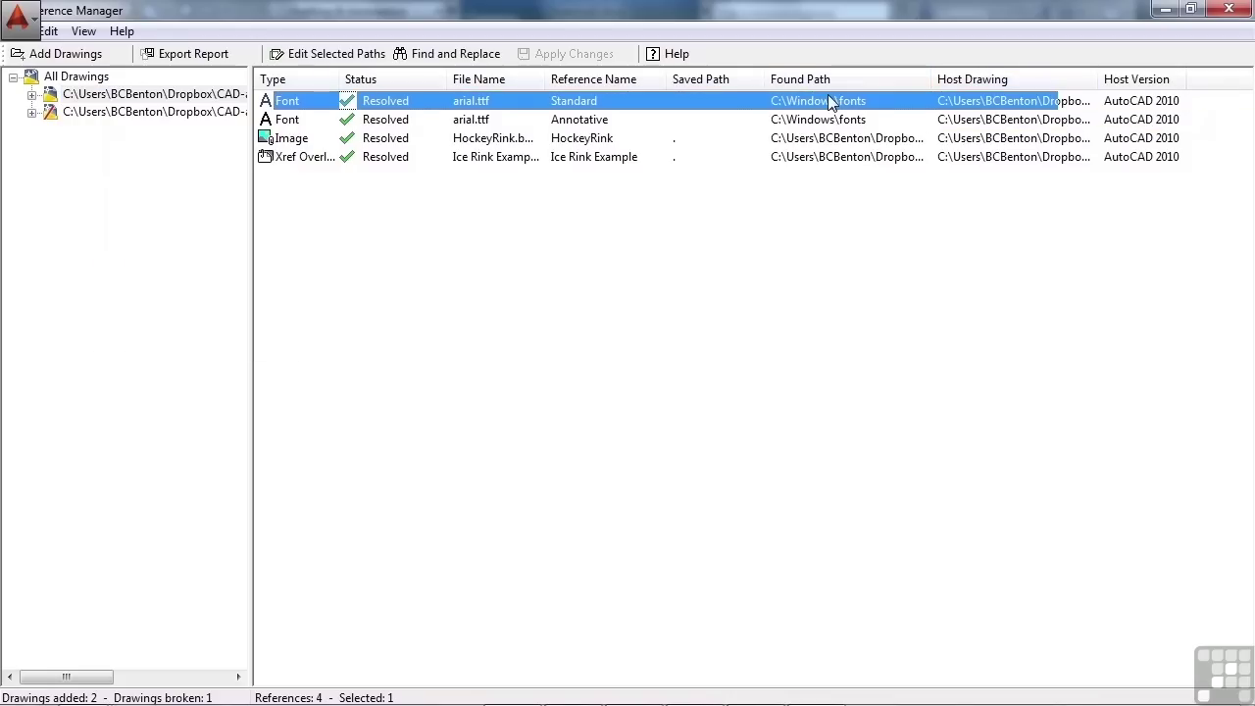
right_click(831, 104)
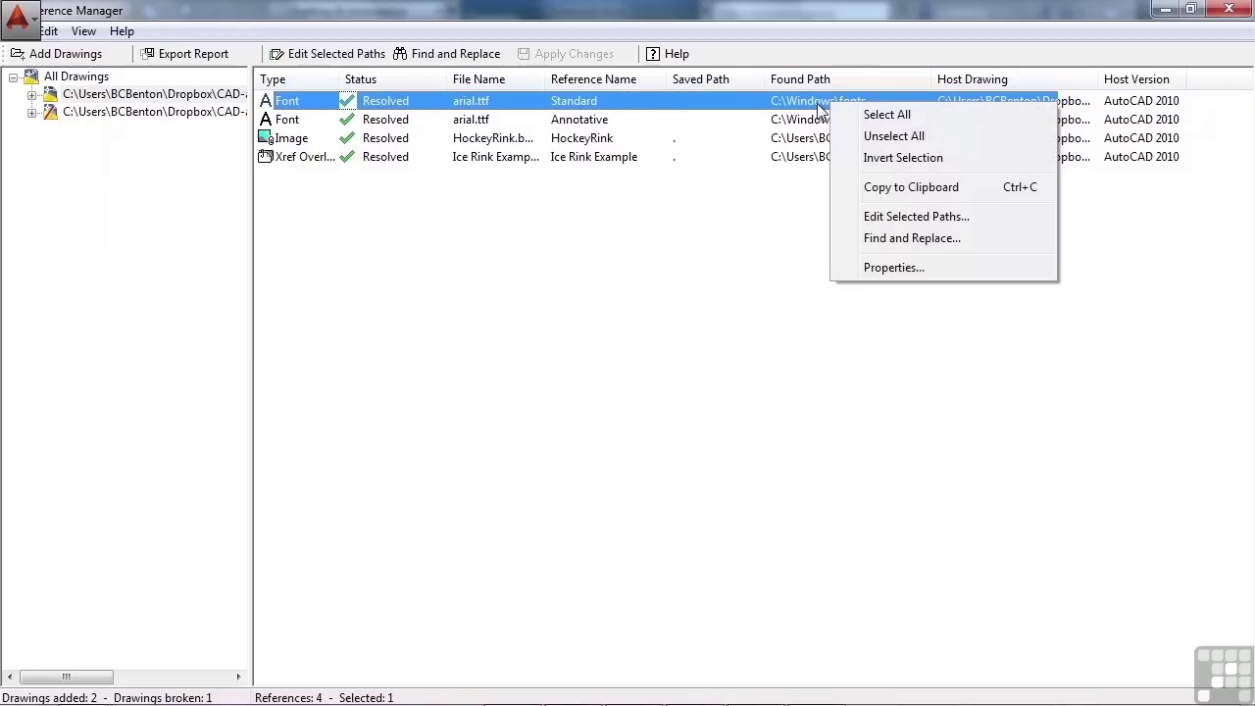
left_click(924, 218)
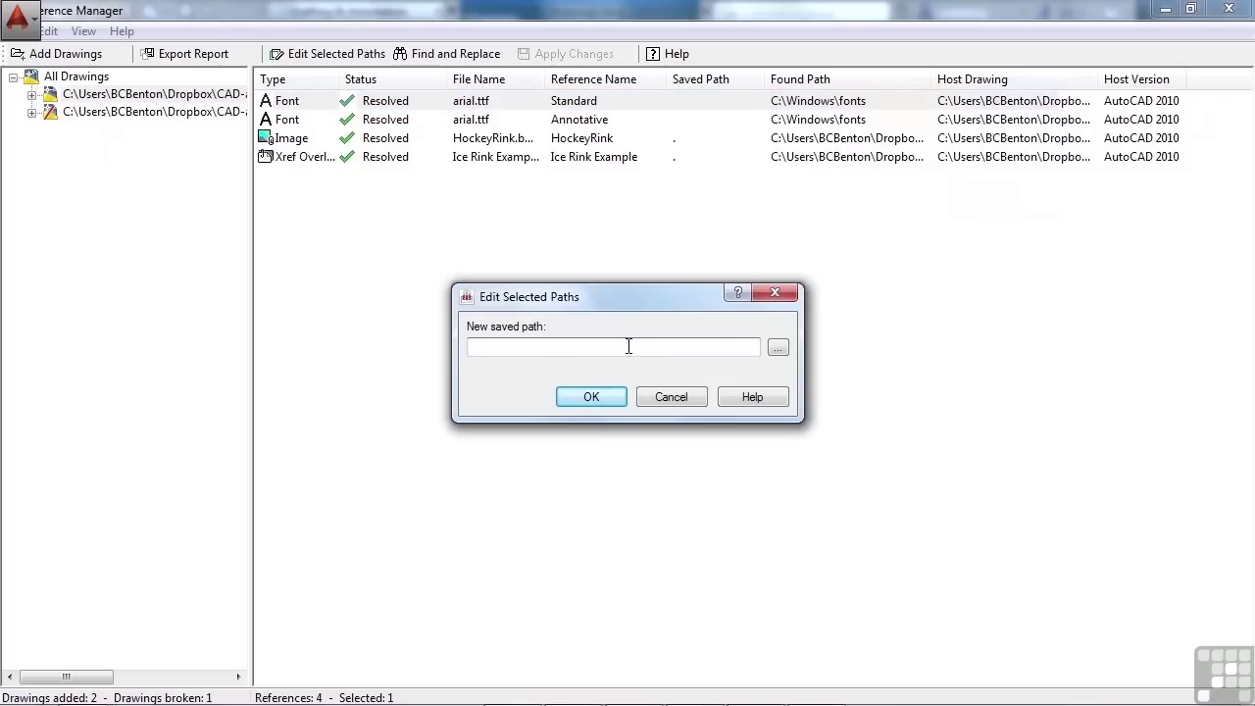
left_click(777, 348)
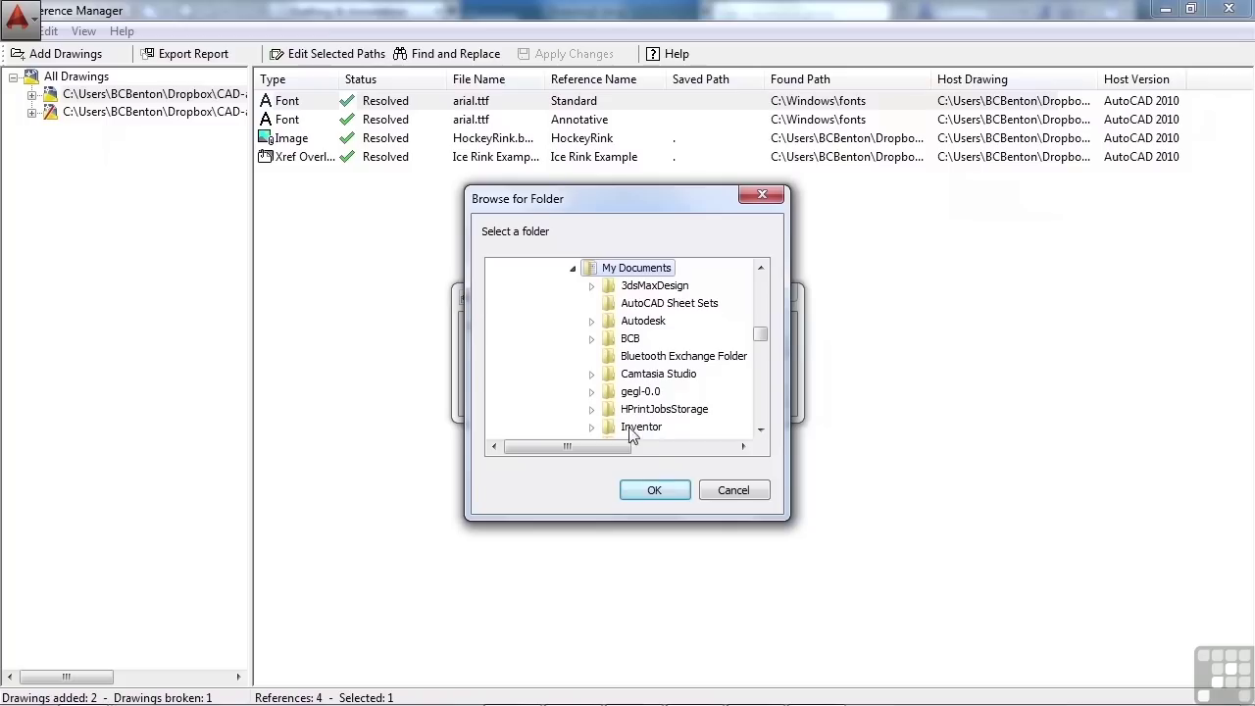
left_click(732, 492)
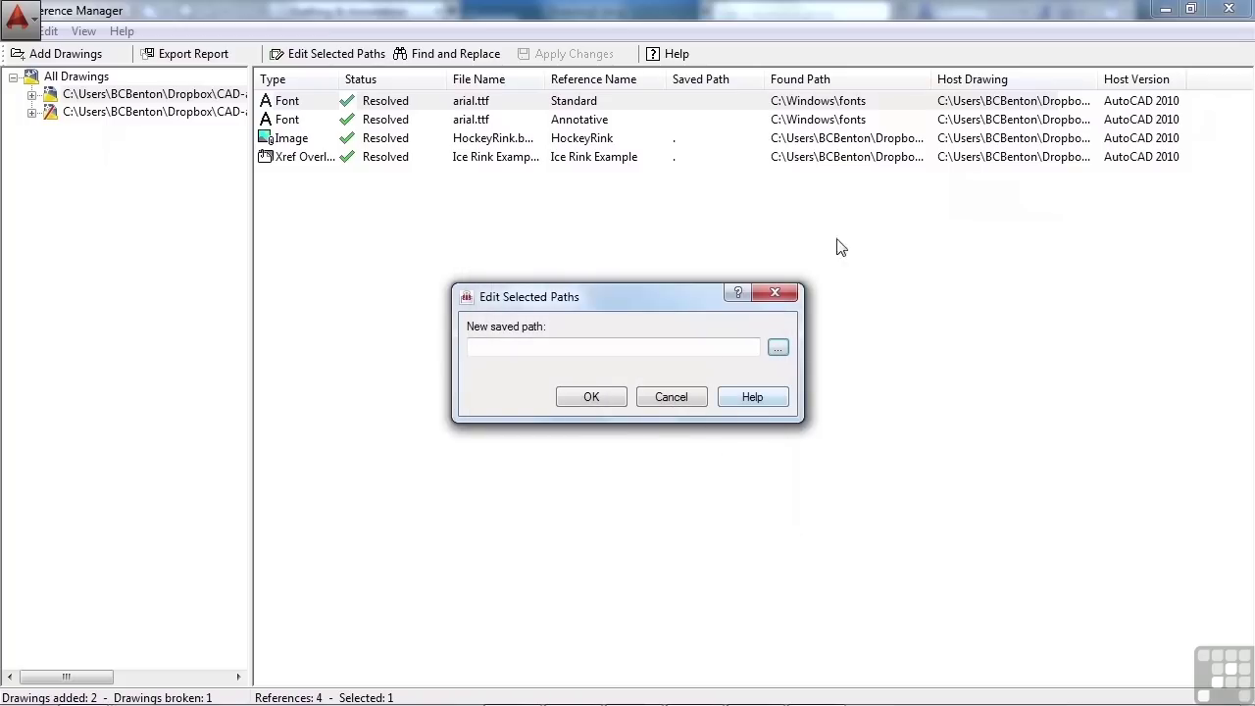
- Close the path editor unchanged and reselect the first drawing's references
left_click(775, 292)
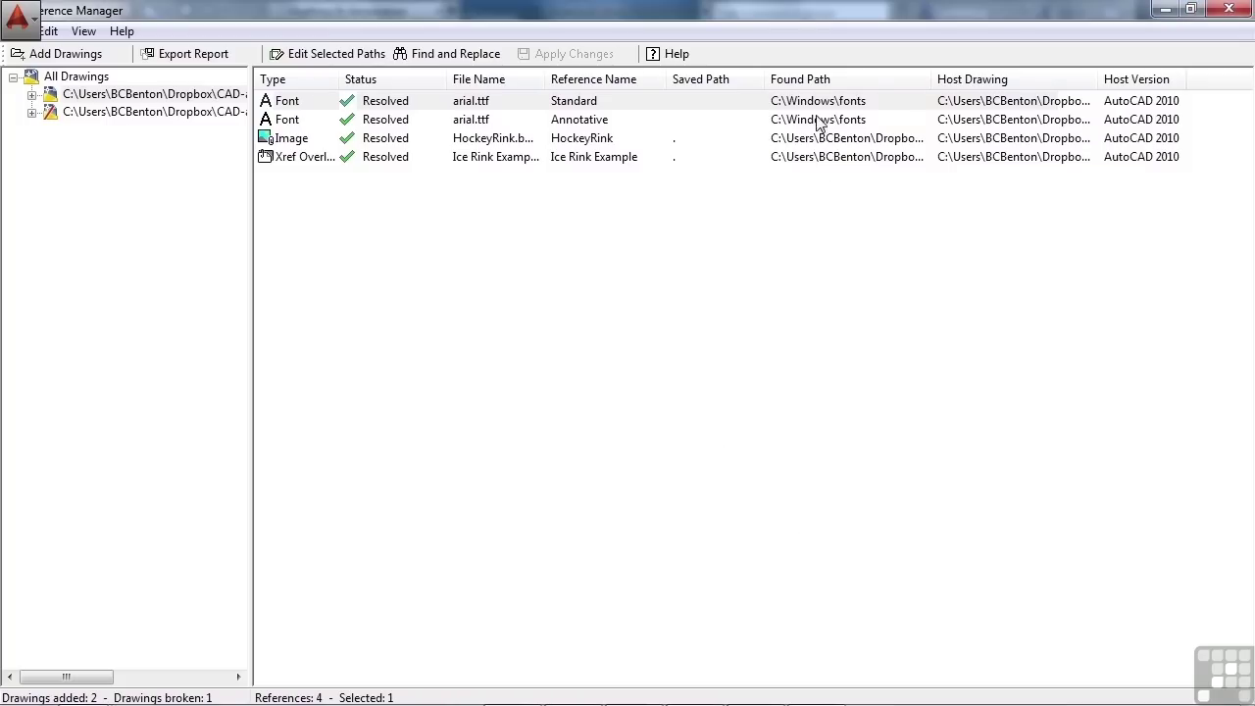
left_click(569, 102)
left_click(398, 157, "shift")
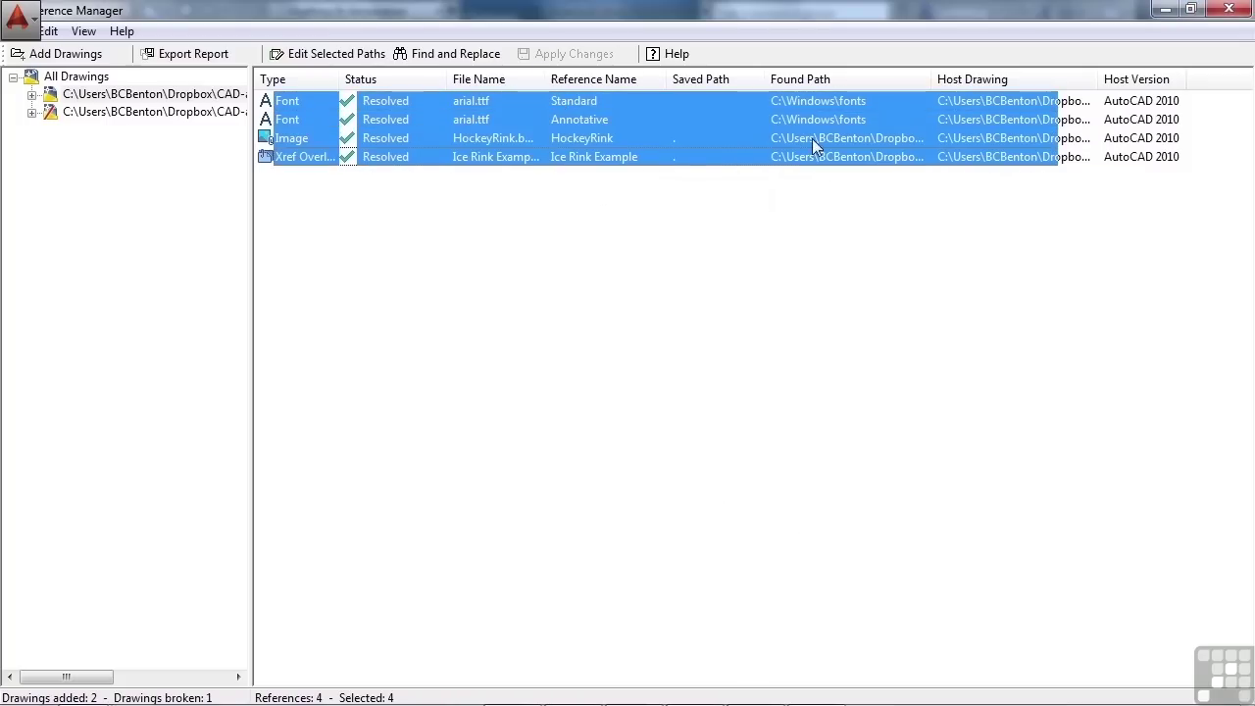
left_click(167, 95)
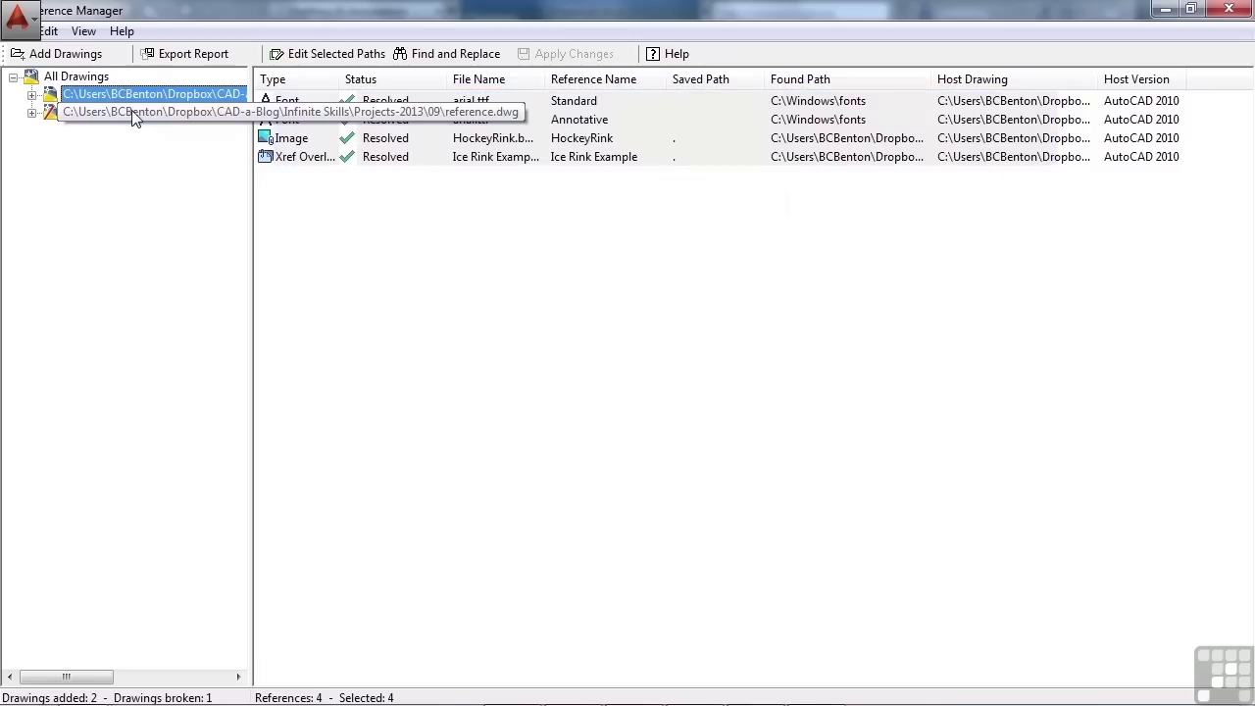
left_click(137, 112)
left_click(132, 94)
- List all 13 references, widen the Type column, and select both Xref Overlay rows
left_click(93, 76)
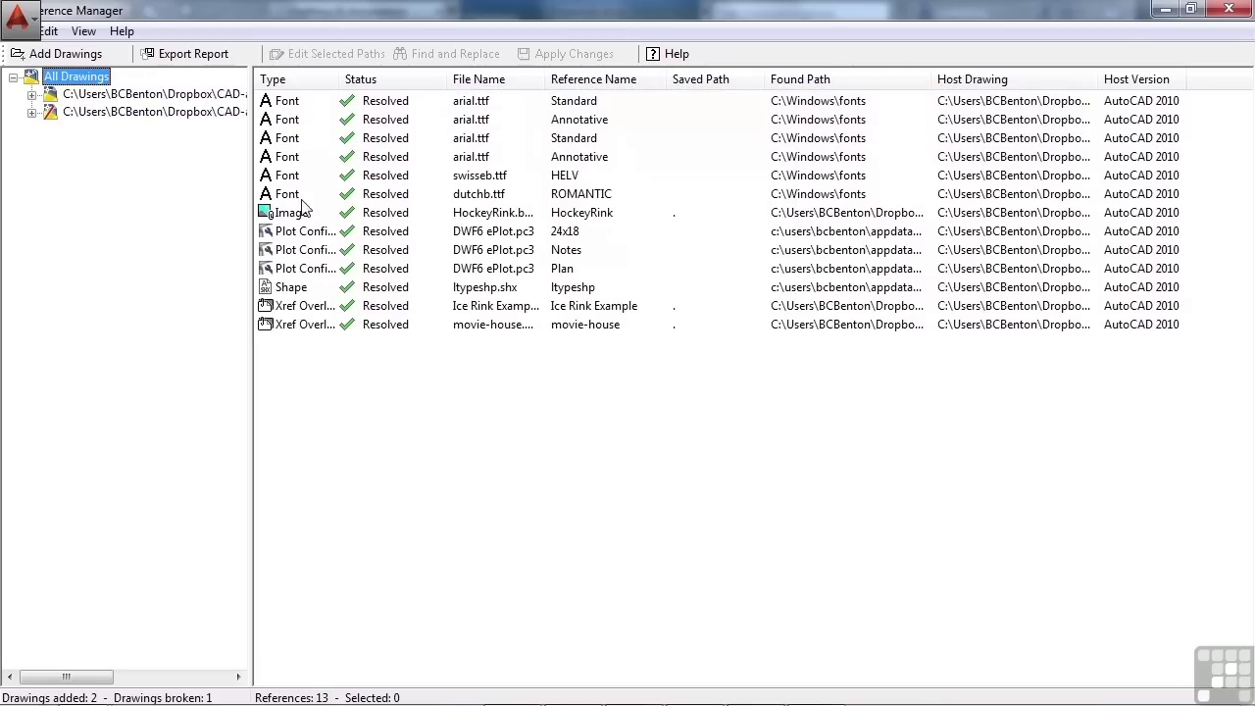
left_click_drag(341, 78, 385, 79)
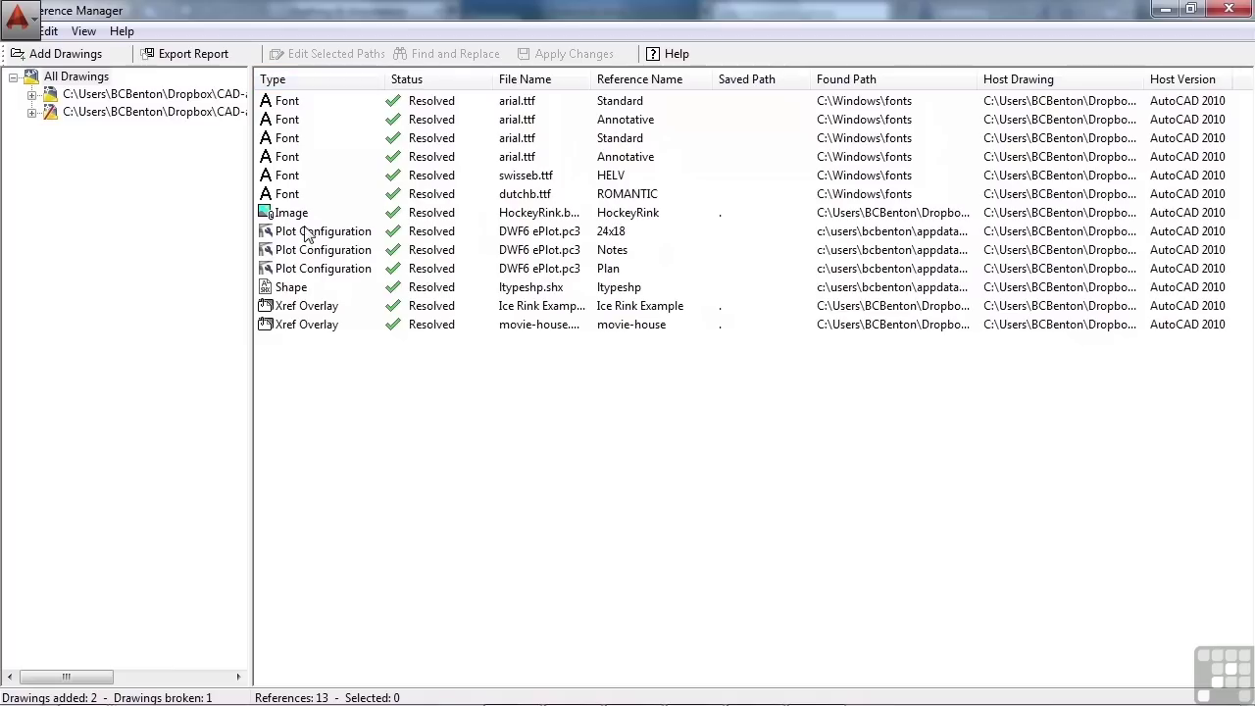
left_click(319, 307)
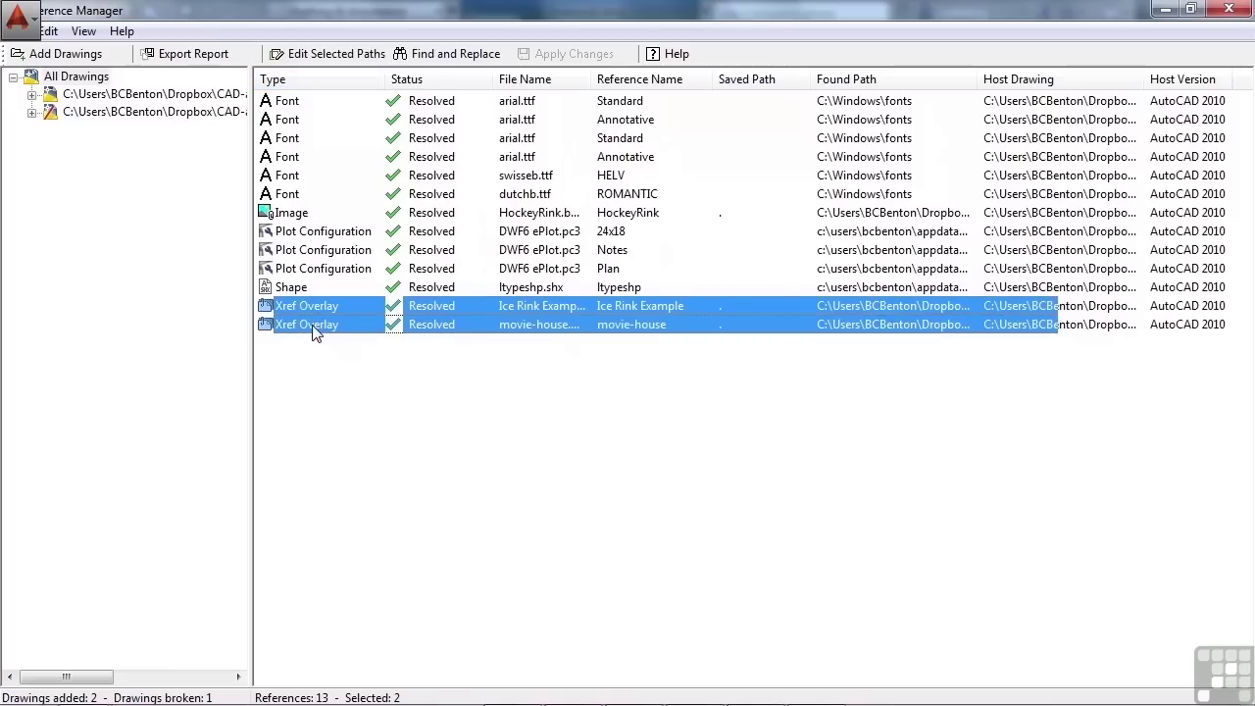
left_click(318, 326, "shift")
right_click(872, 333)
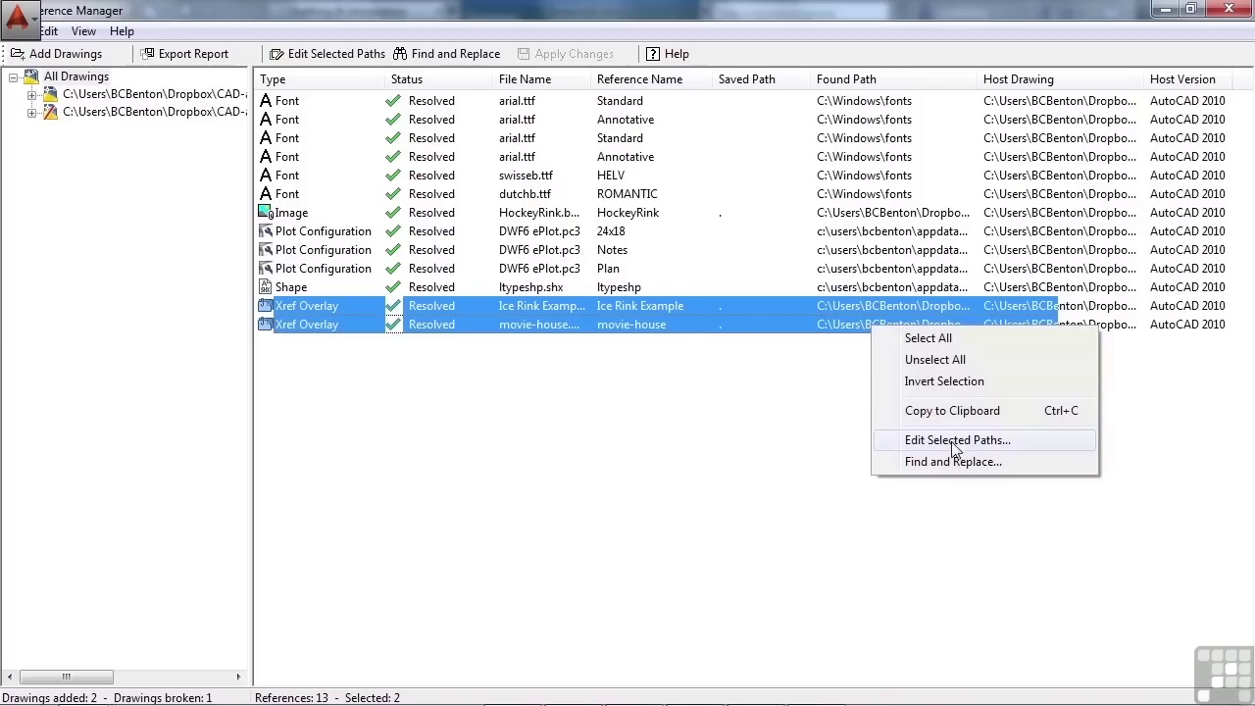
left_click(956, 443)
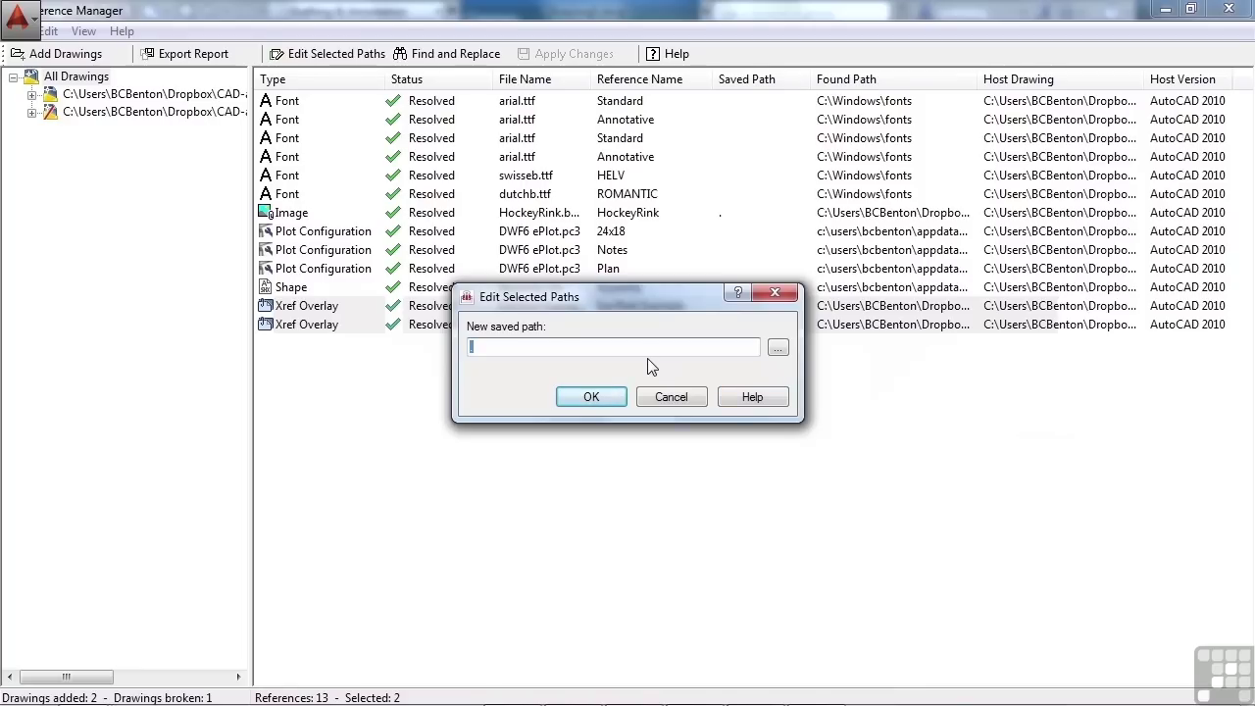
left_click(666, 398)
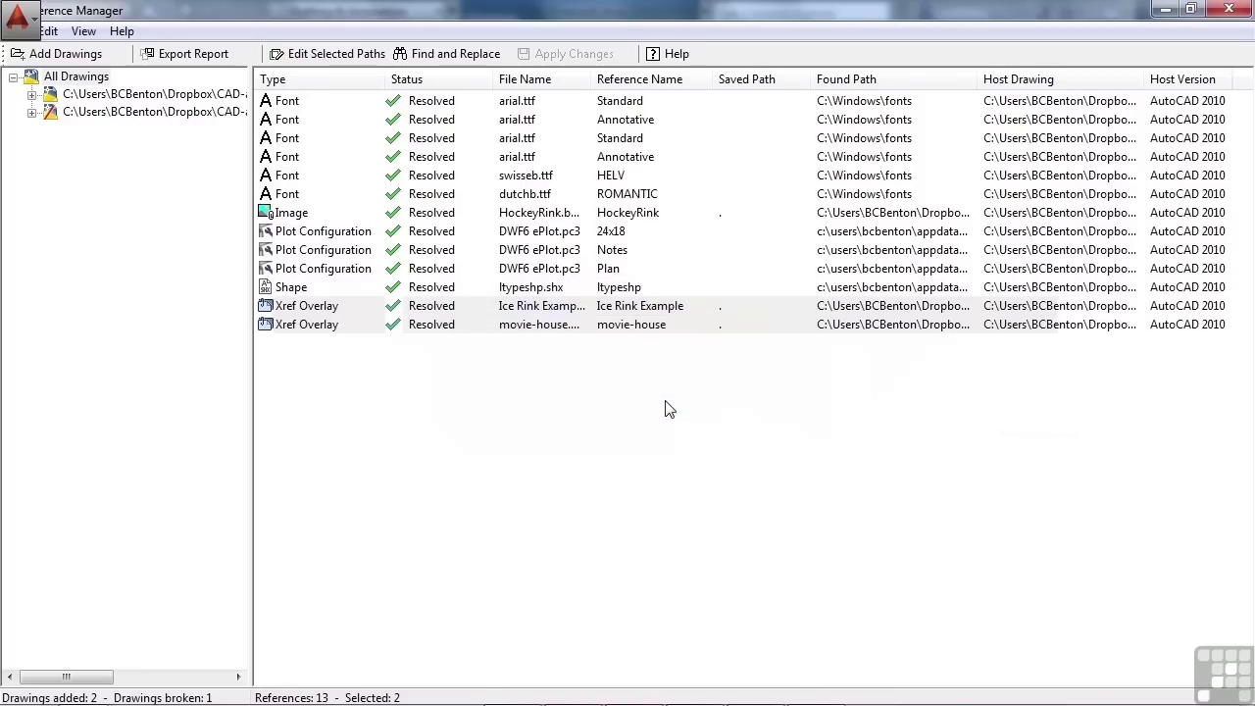